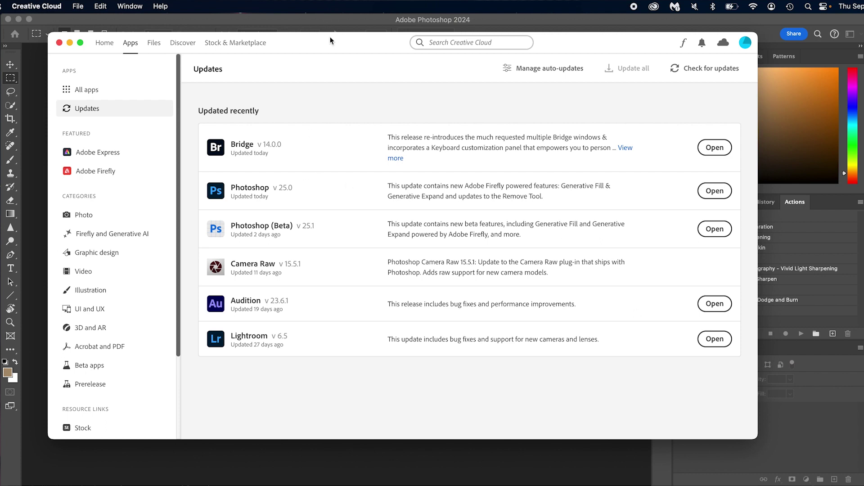
Shift the Creative Cloud window down slightly and check for new app updates
left_click_drag(359, 40, 375, 50)
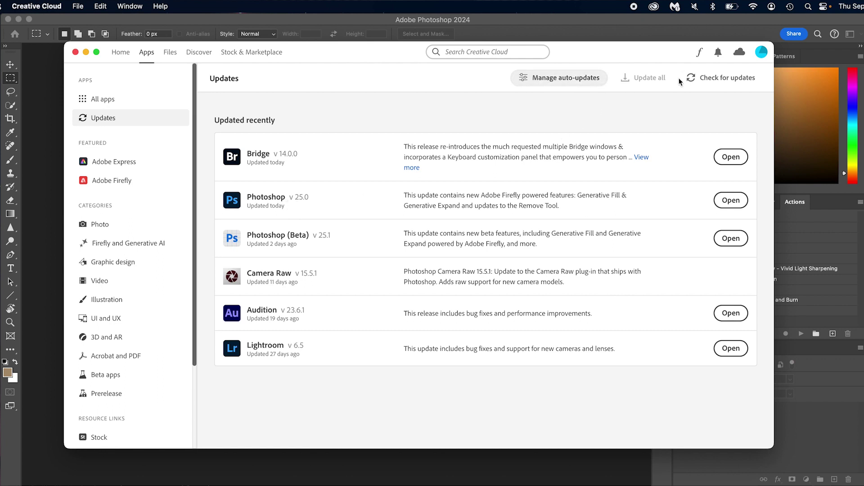
left_click(713, 78)
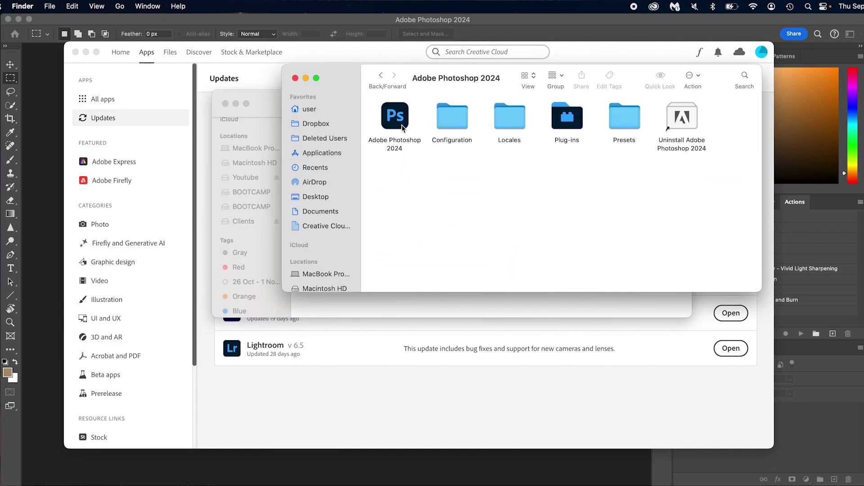
View Get Info for the Adobe Photoshop 2024 app, then close the Finder windows
right_click(402, 125)
left_click(423, 174)
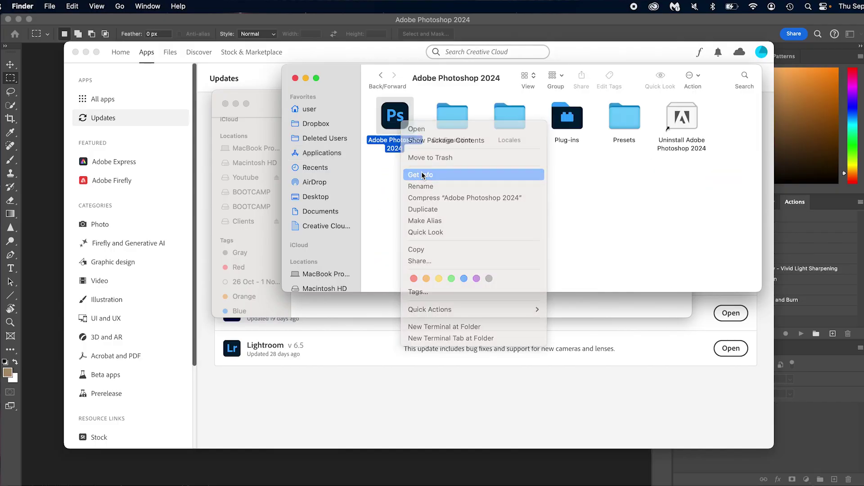
left_click_drag(71, 23, 213, 55)
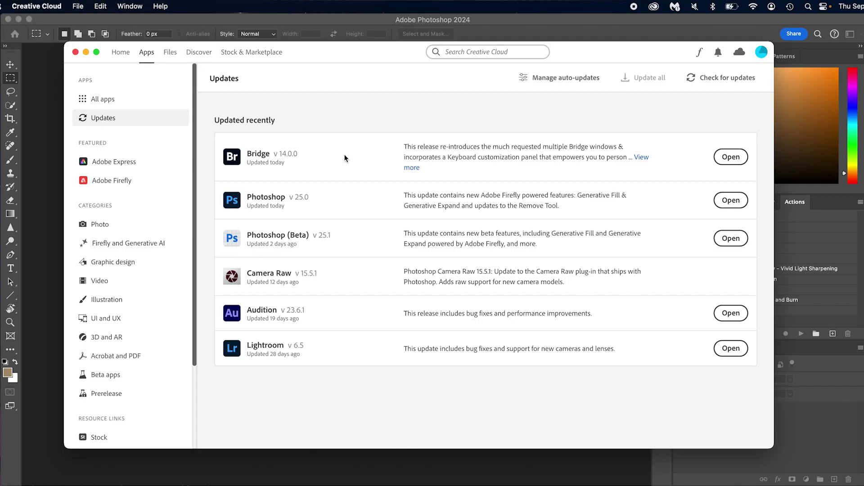
left_click(76, 53)
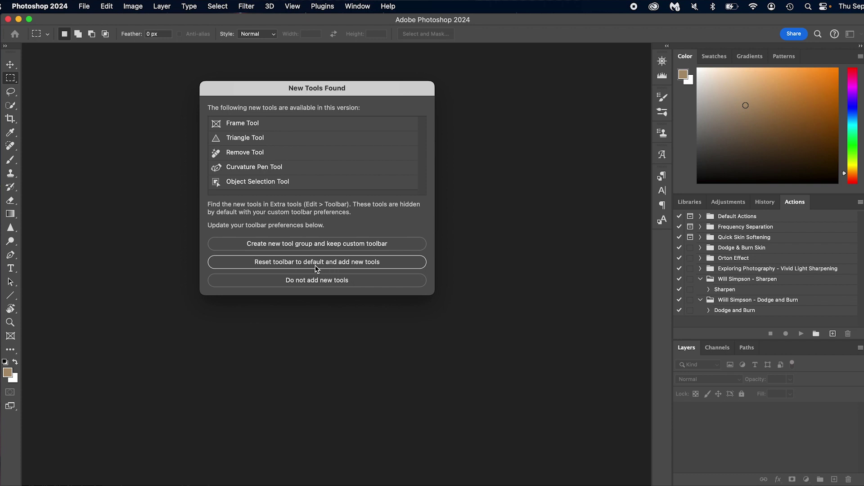
Reset the toolbar to default, adding the new tools such as Remove and Object Selection
left_click(331, 266)
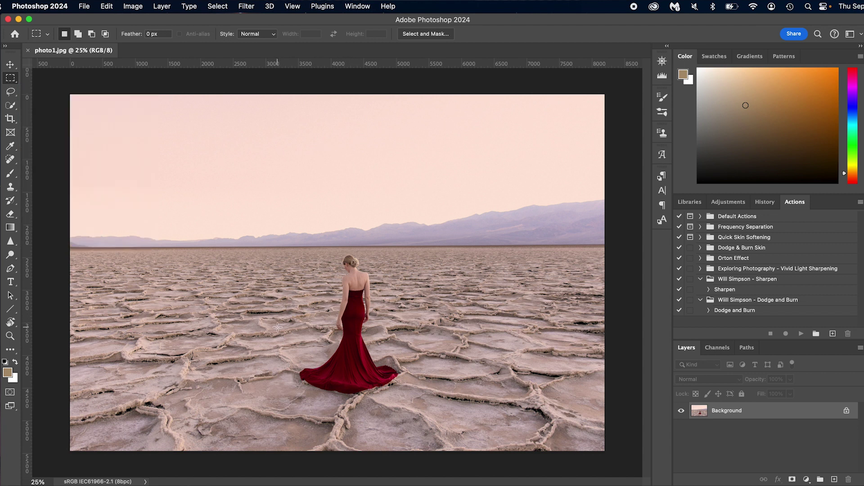
Draw a rectangular marquee selection across part of photo1.jpg
left_click_drag(103, 265, 286, 355)
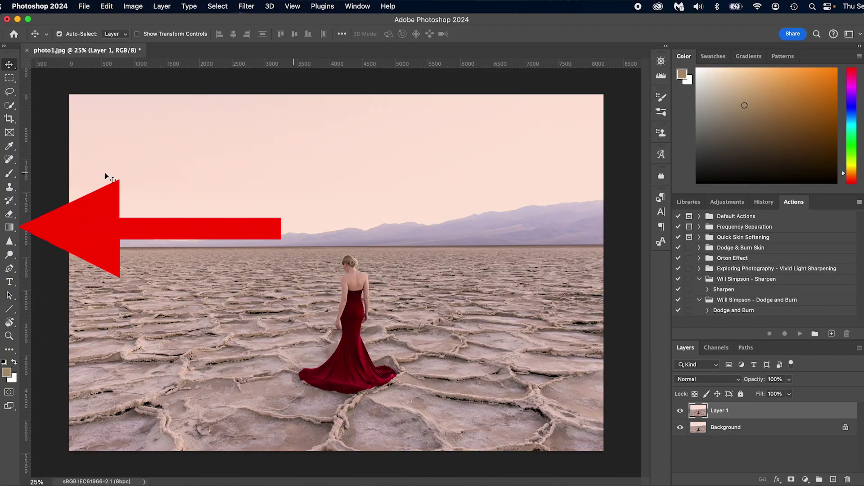
left_click(9, 228)
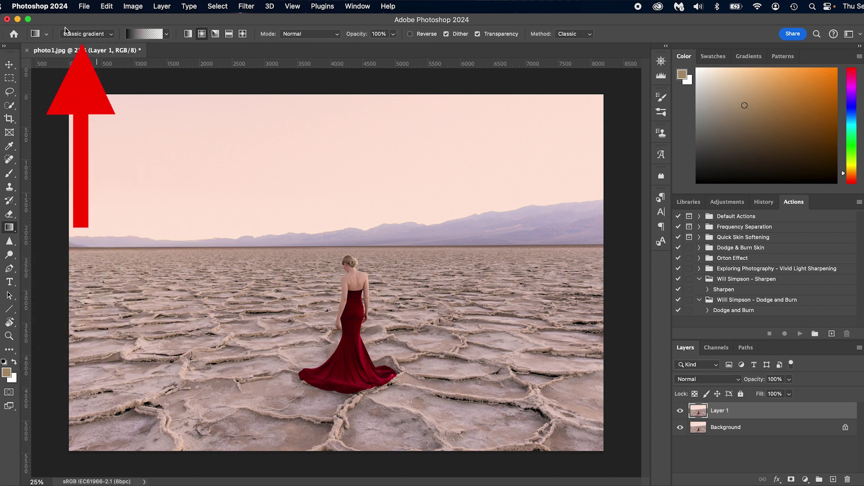
mouse_move(177, 190)
left_mouse_down()
mouse_move(320, 302)
mouse_move(335, 300)
left_mouse_up()
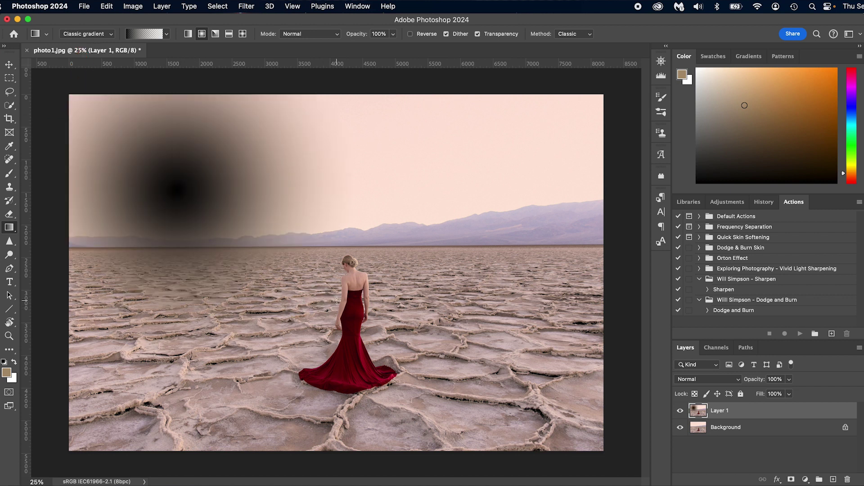
key("v")
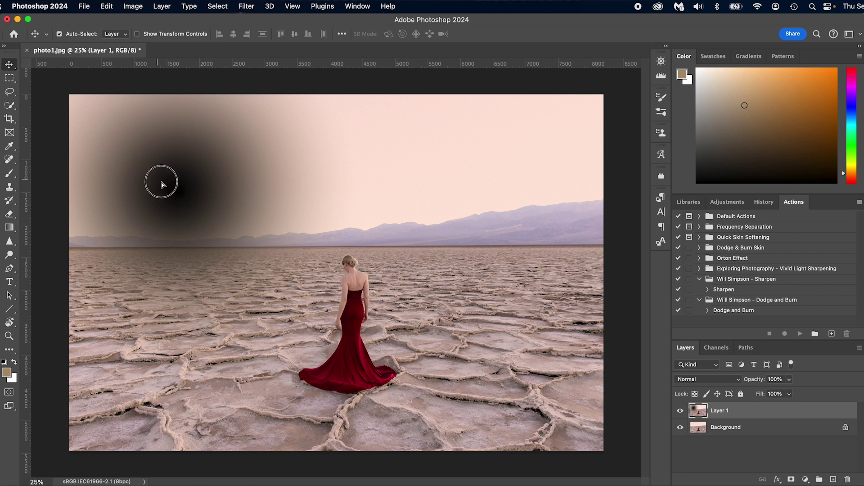
left_click_drag(162, 183, 227, 209)
key("super+z")
key("super+z")
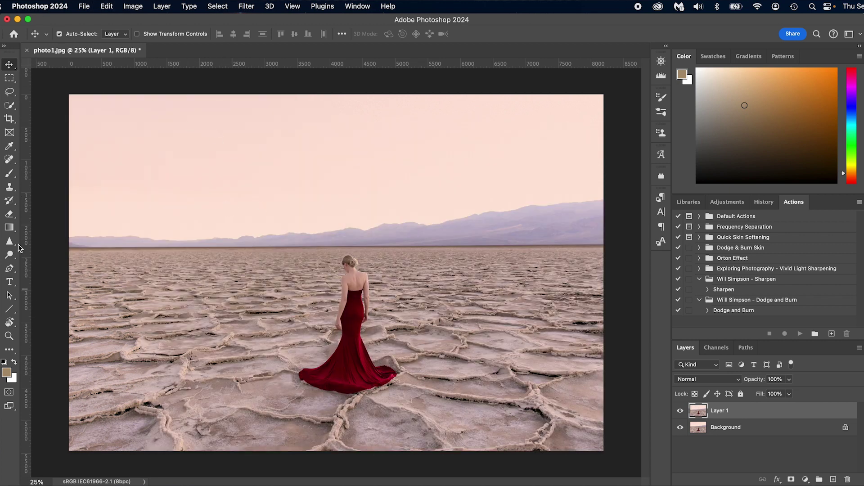
left_click(9, 227)
left_click(109, 34)
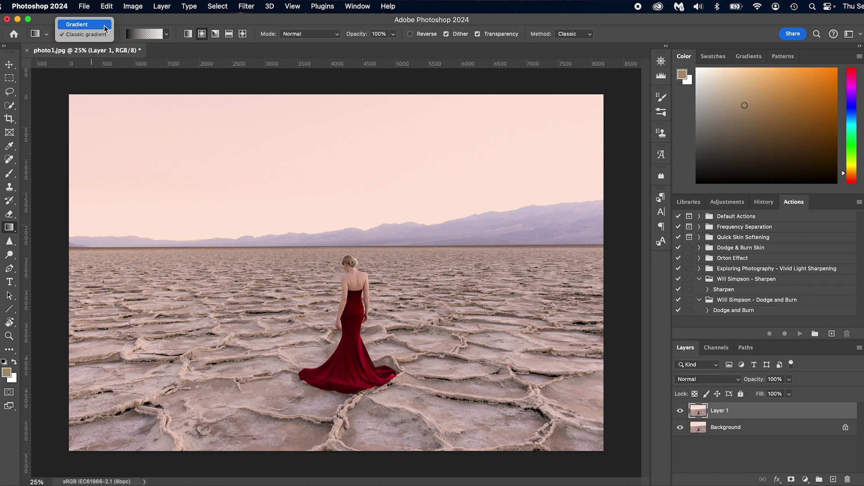
left_click(104, 26)
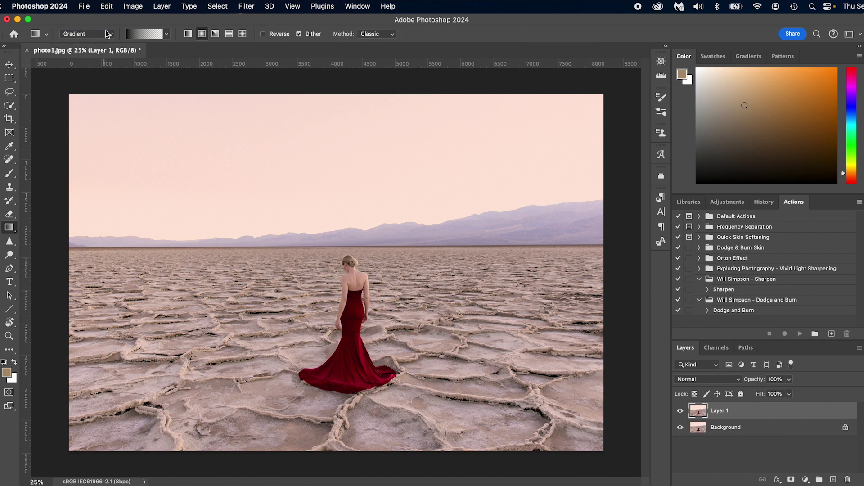
left_click_drag(214, 211, 286, 275)
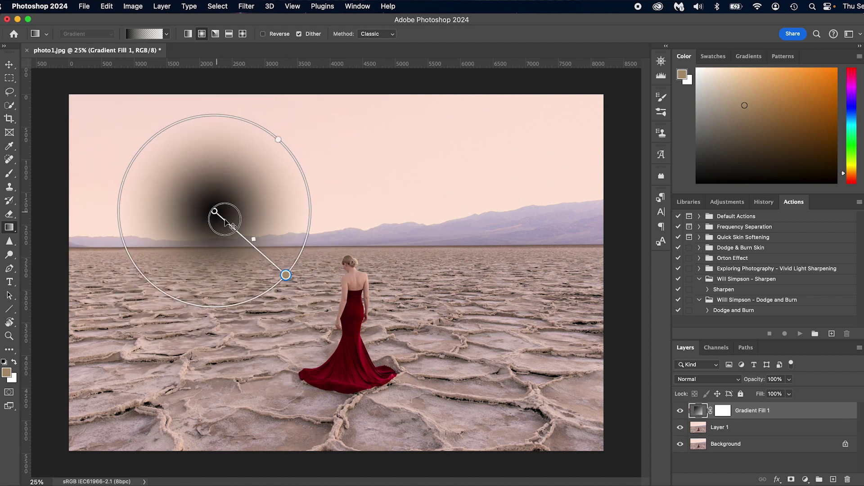
left_click_drag(220, 212, 272, 270)
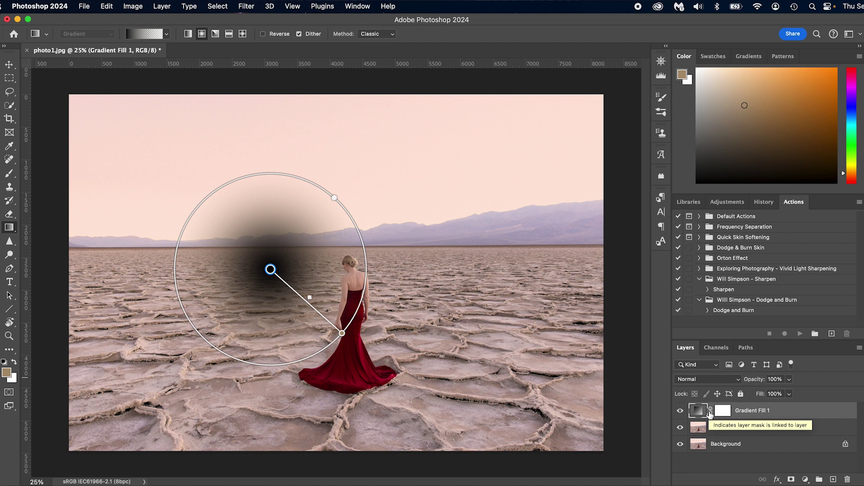
key("BackSpace")
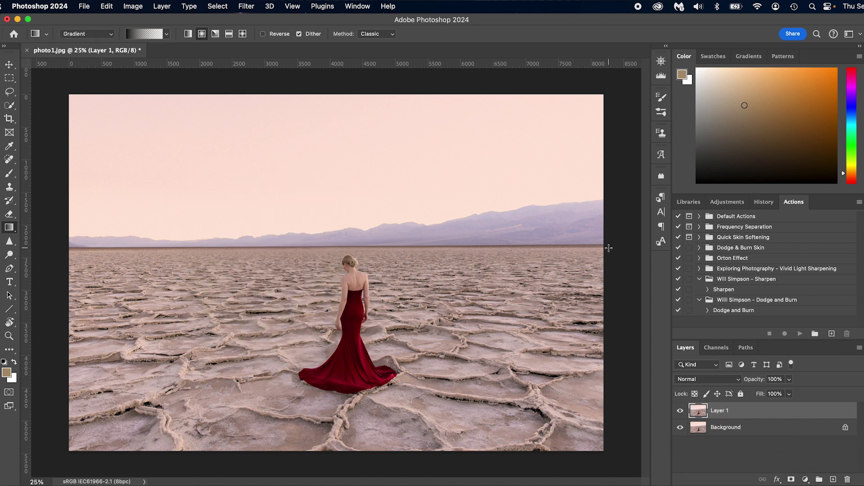
key("m")
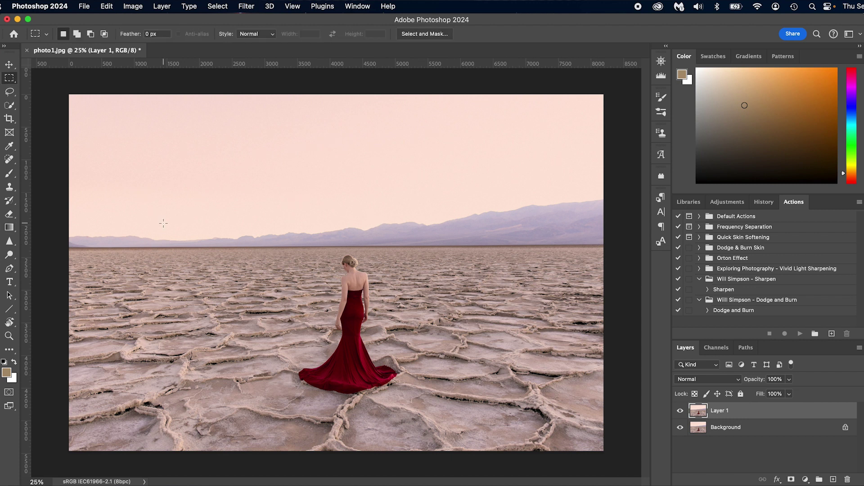
left_click_drag(112, 165, 318, 318)
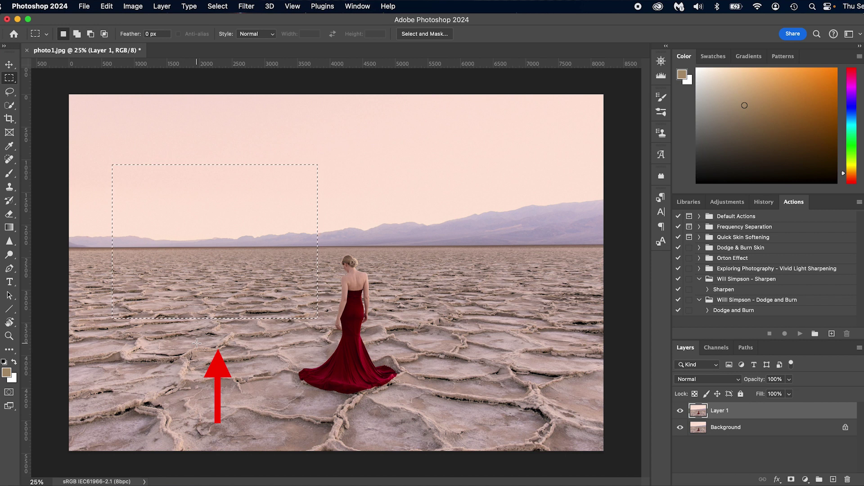
left_click(106, 6)
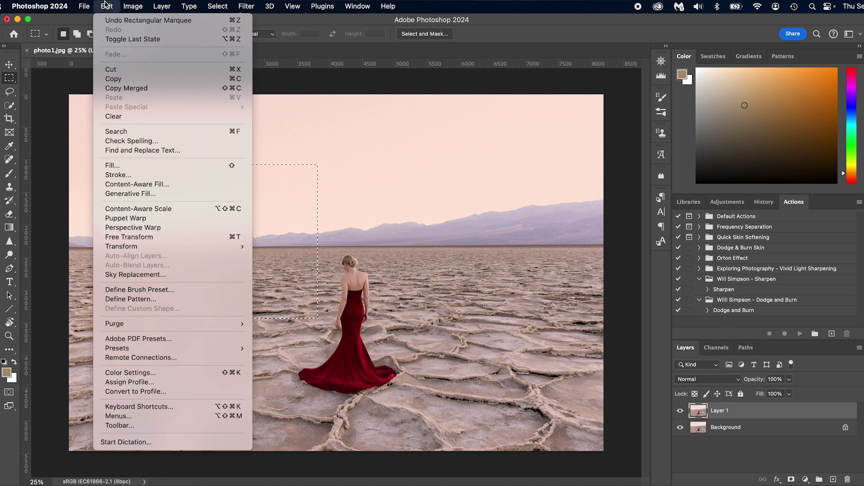
left_click(145, 194)
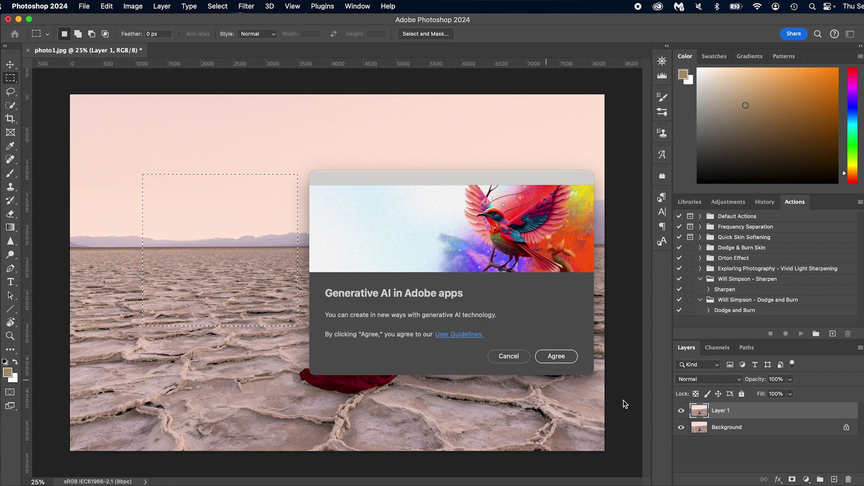
left_click(560, 358)
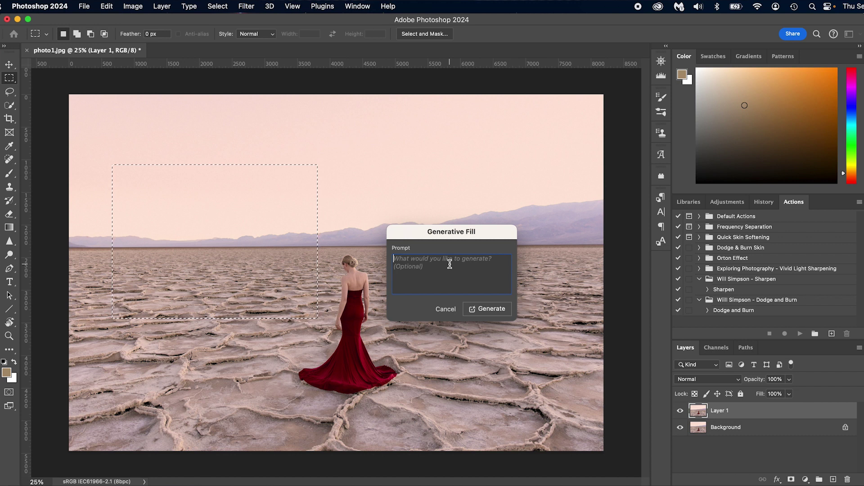
left_click(445, 309)
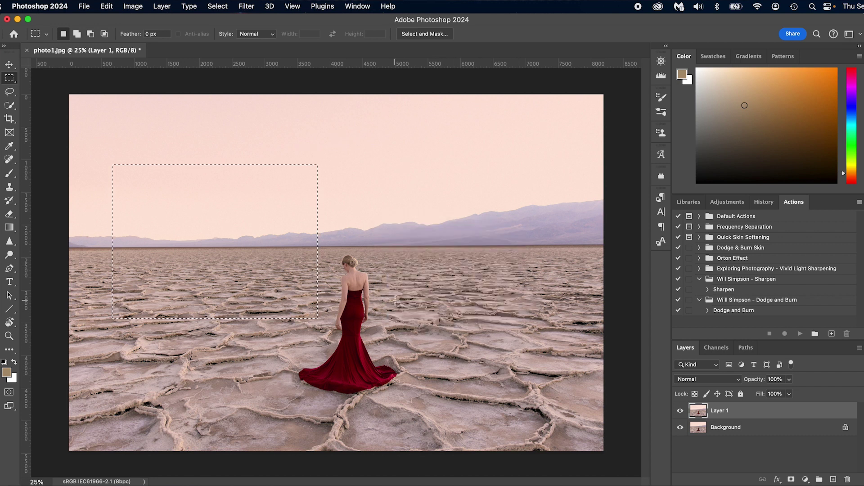
key("super+d")
left_click(359, 6)
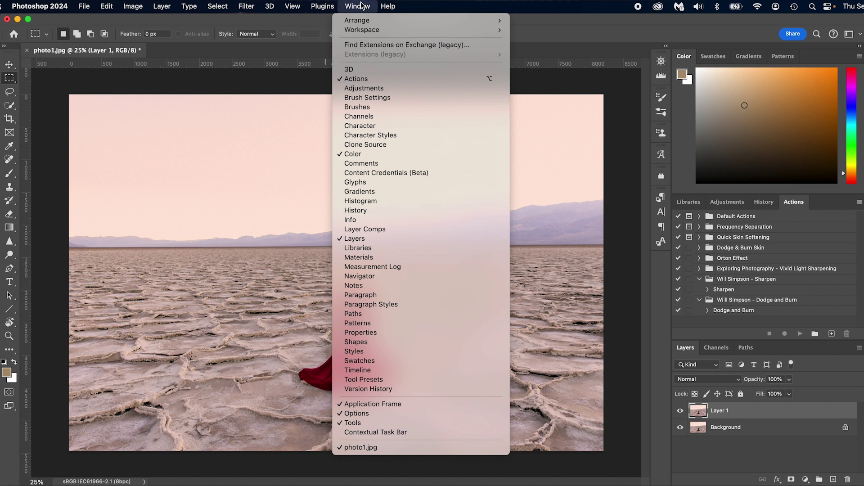
Enable Window > Contextual Task Bar
left_click(420, 433)
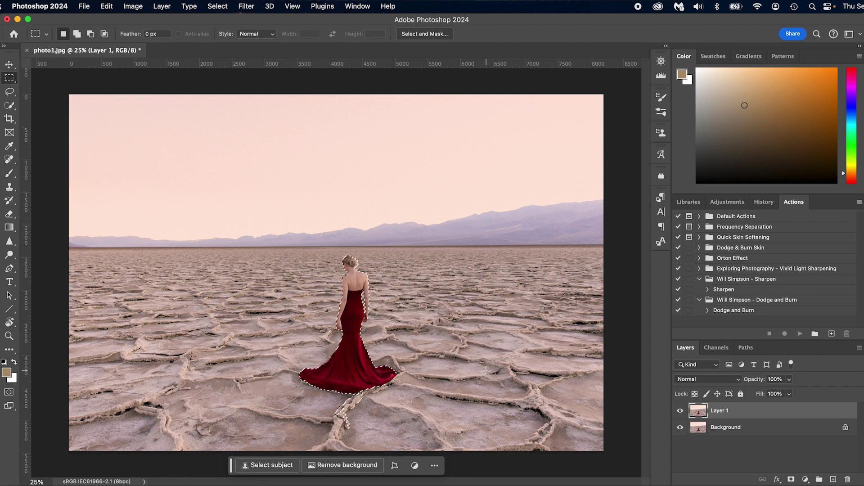
left_click(269, 465)
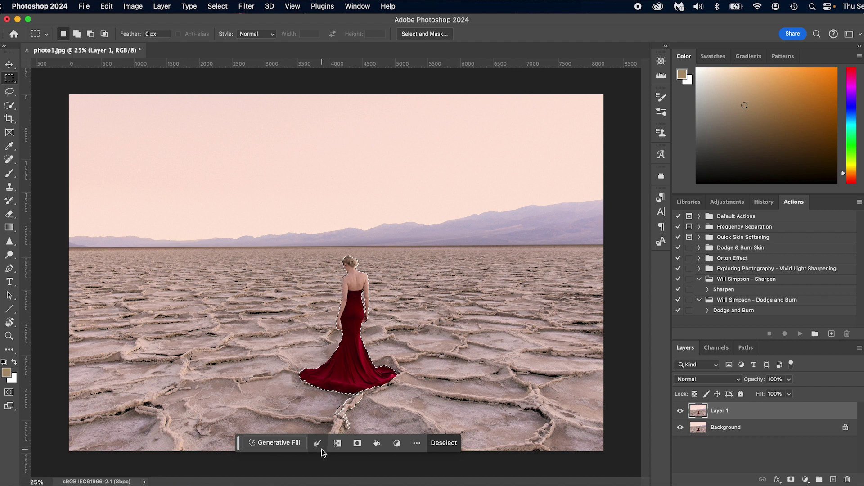
left_click(443, 442)
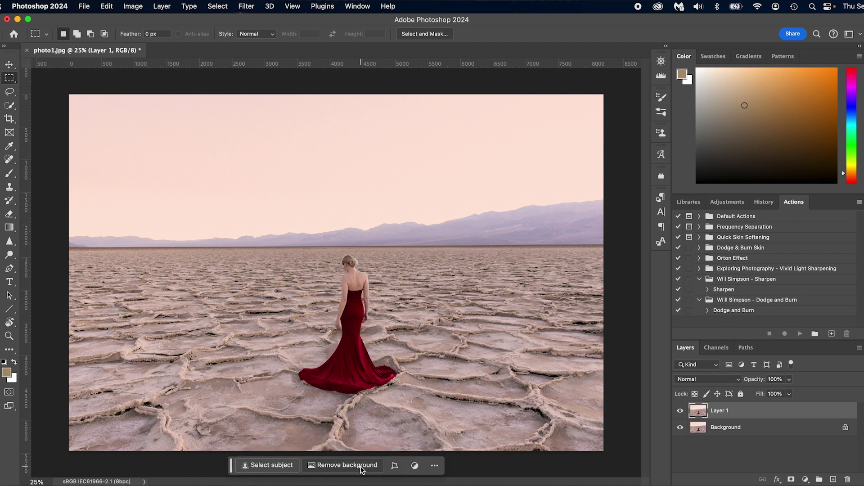
left_click(345, 466)
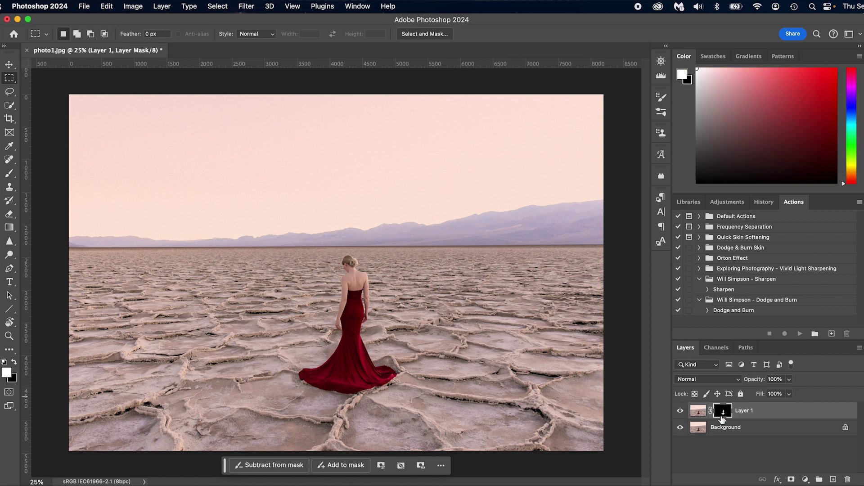
left_click(680, 428)
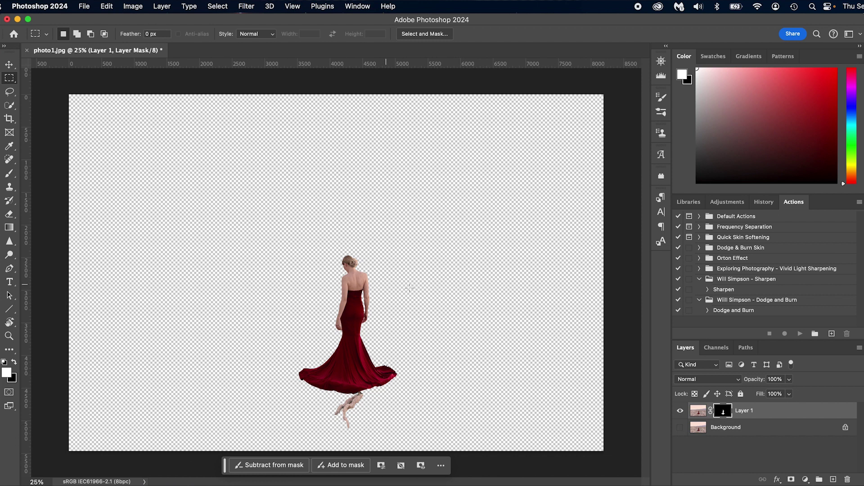
left_click(680, 428)
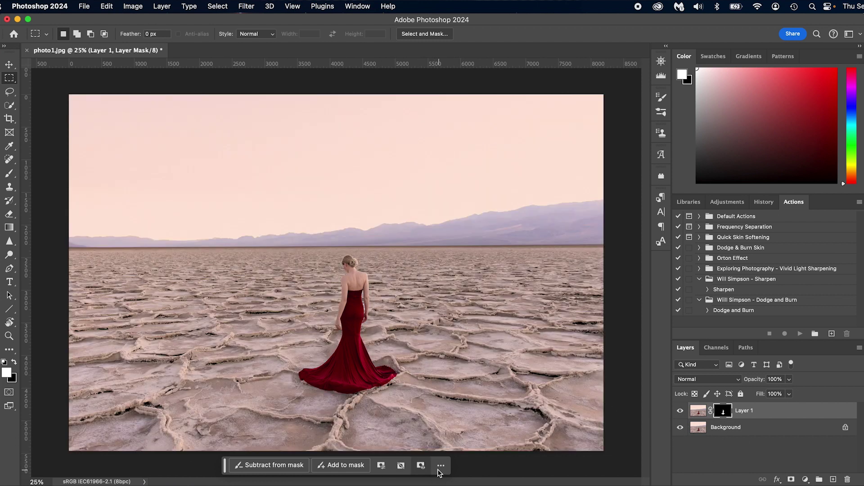
key("super+z")
key("super+z")
key("super+z")
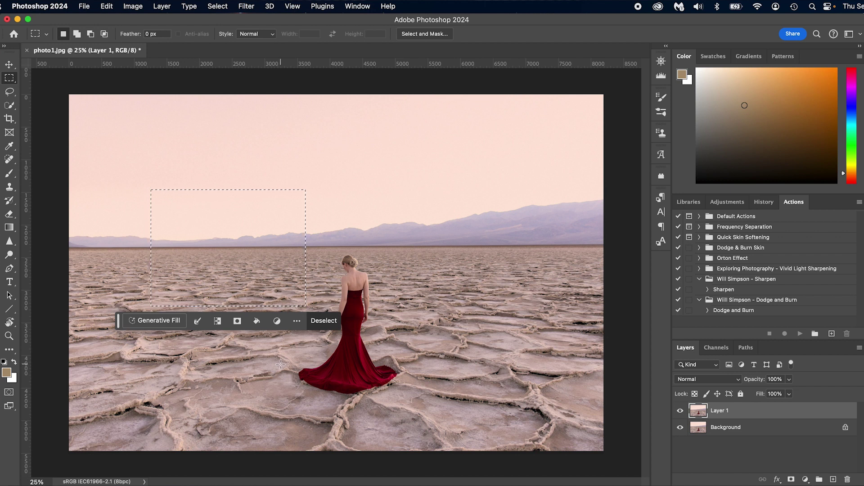
Toggle the Contextual Task Bar off and back on, then dock it beneath the photo
left_click(296, 321)
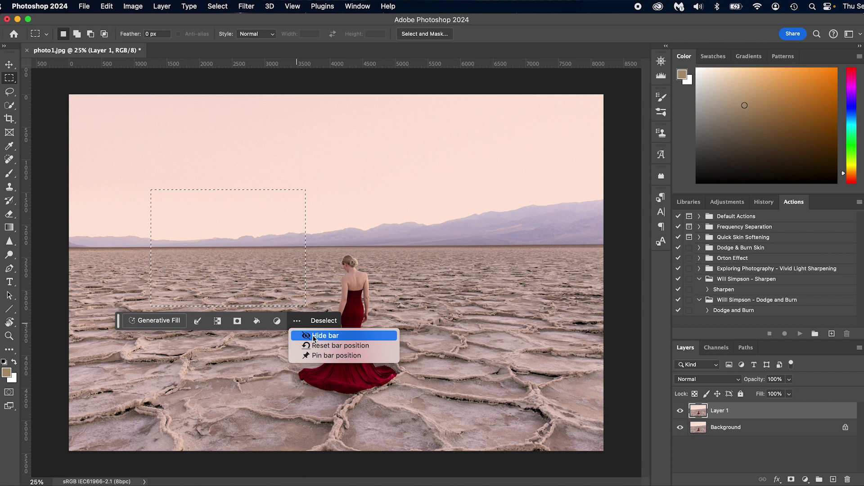
left_click(346, 6)
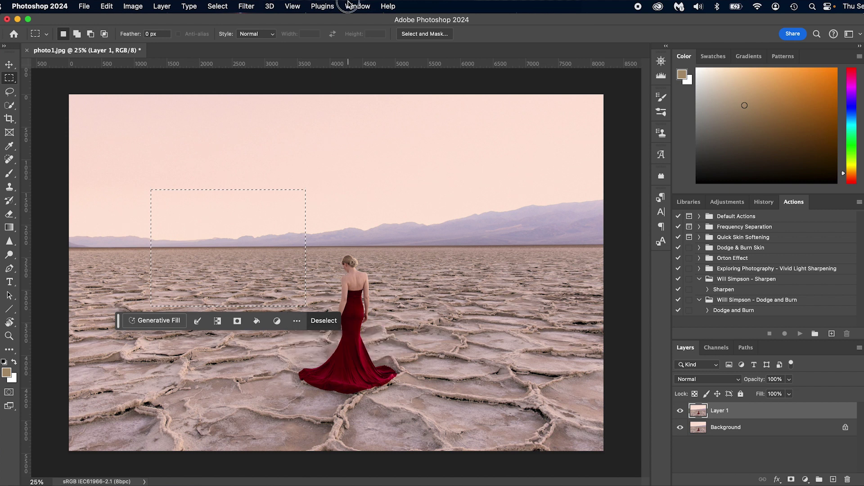
left_click(357, 6)
left_click(369, 430)
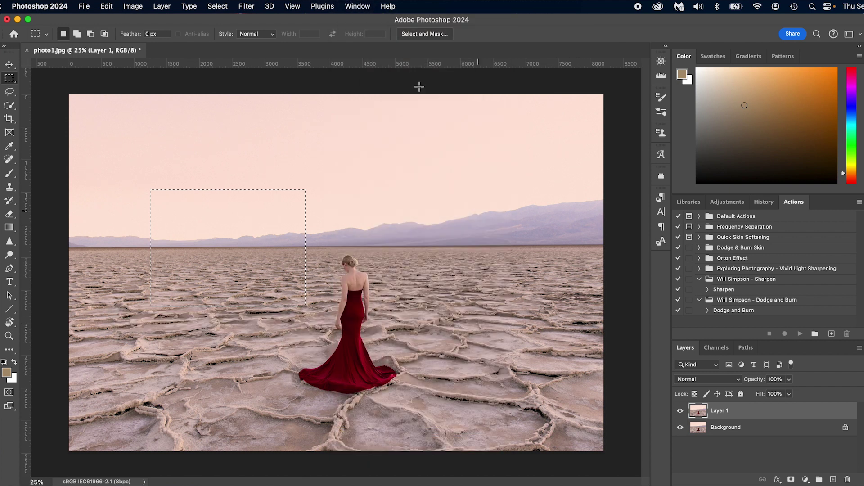
left_click(357, 6)
left_click(415, 431)
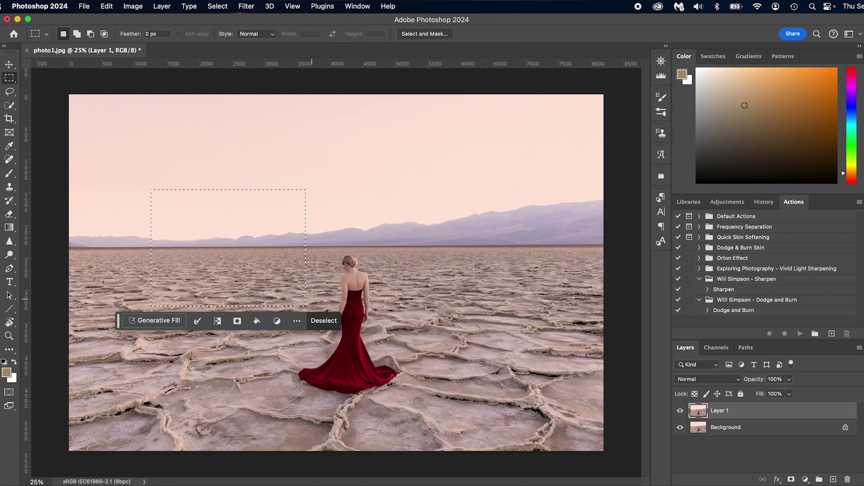
left_click(296, 320)
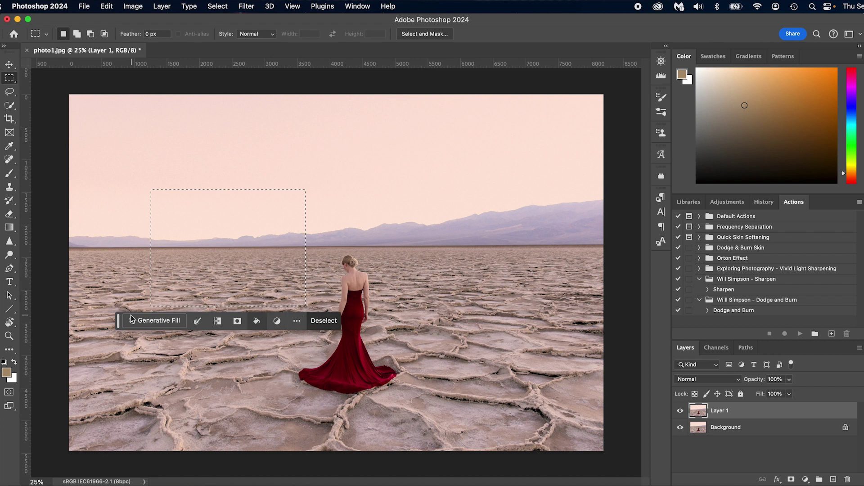
left_click_drag(119, 324, 250, 457)
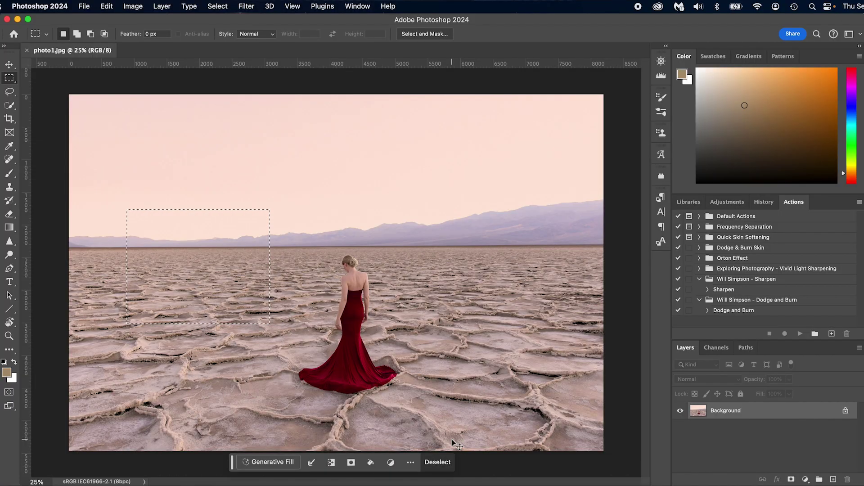
Clear the rectangular selection with Cmd+D
key("super+d")
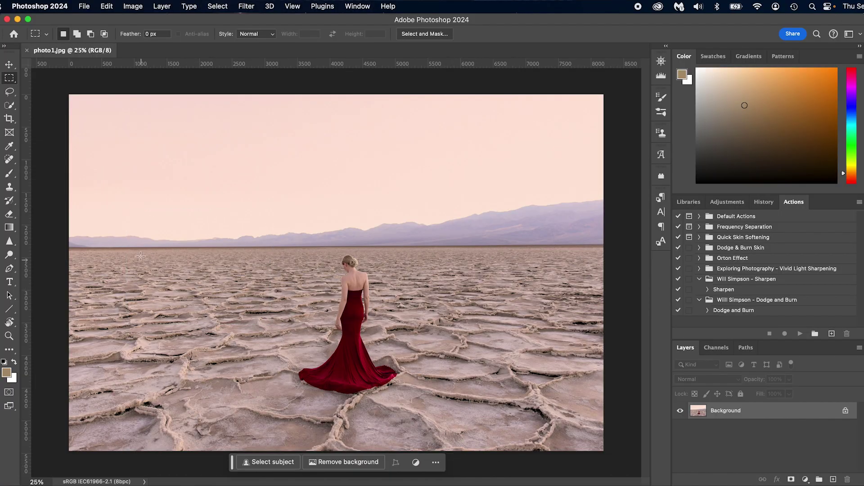
left_click_drag(94, 263, 308, 353)
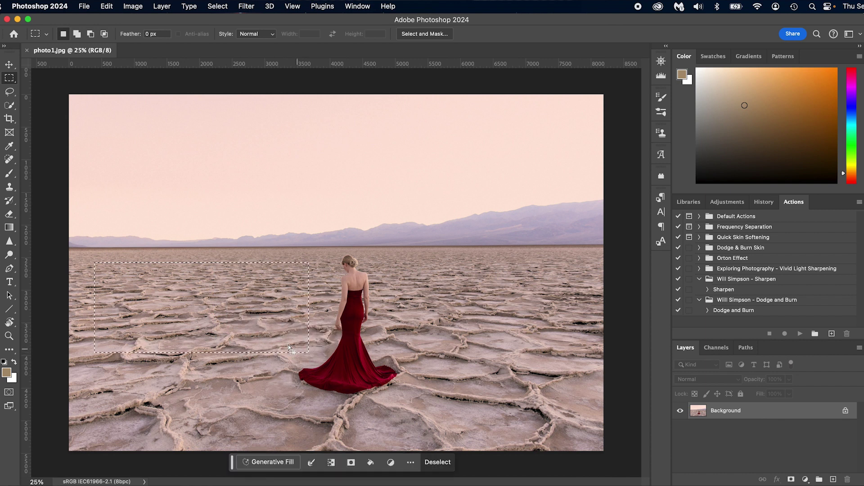
left_click(270, 463)
type("lake with r")
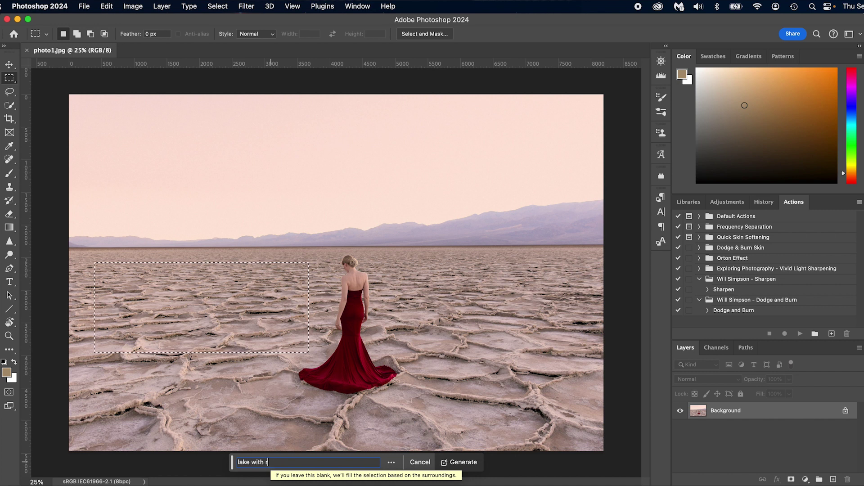
type("eflection")
key("Return")
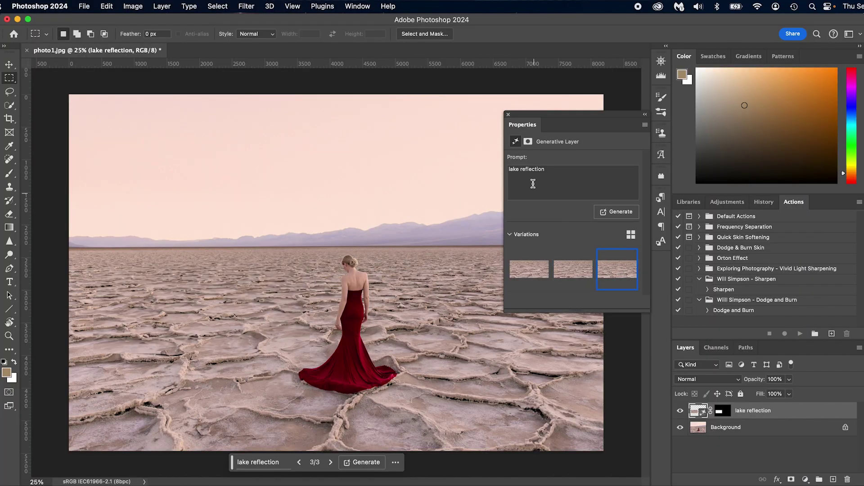
double_click(542, 169)
key("BackSpace")
left_click(506, 116)
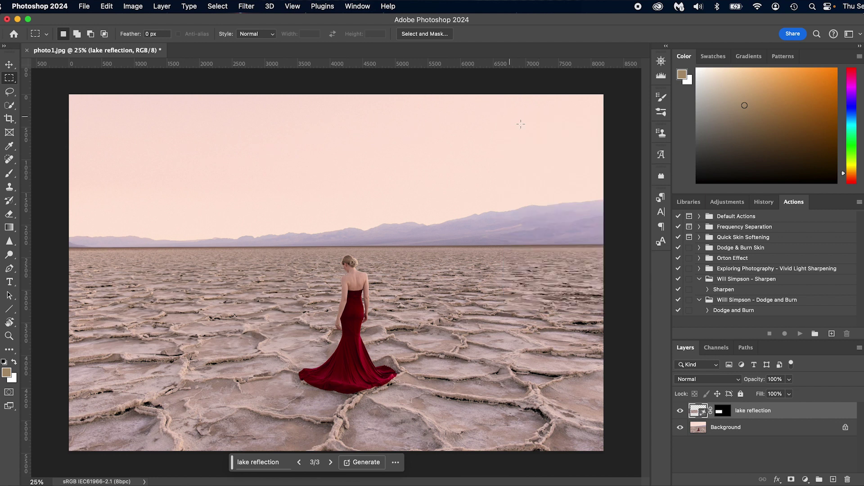
left_click(847, 479)
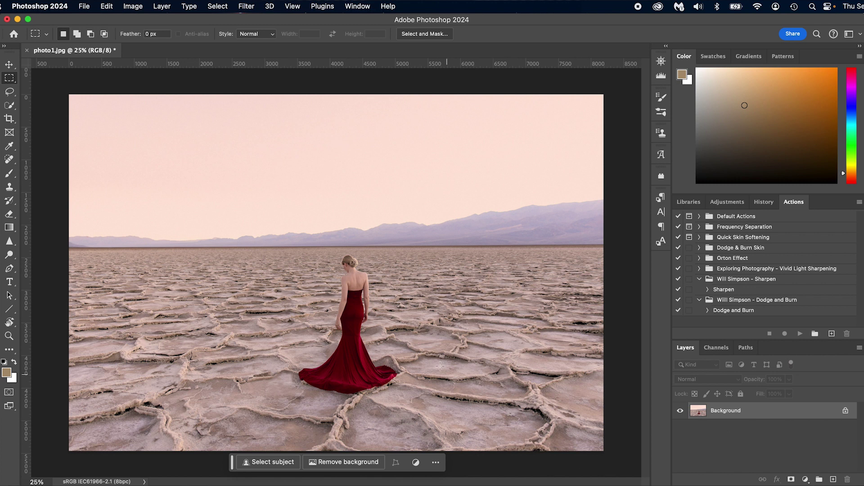
Duplicate the Background, select the lower-right ground, and generate 'water' there
key("super+j")
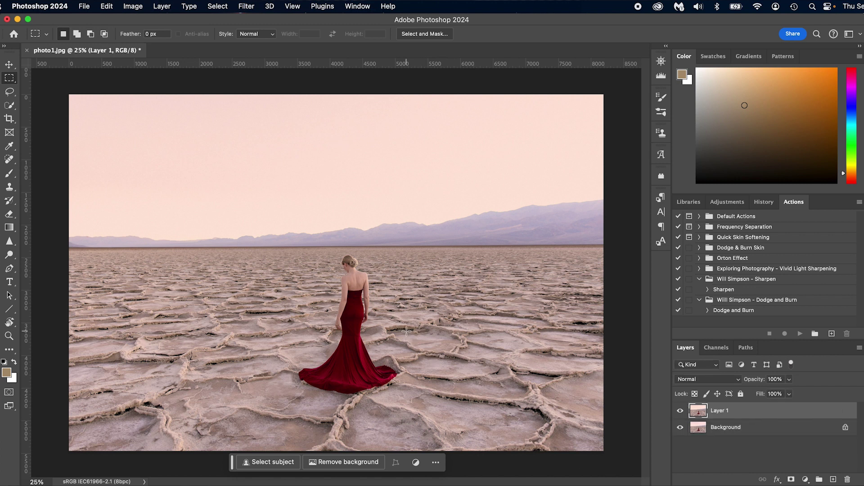
left_click_drag(413, 311, 605, 453)
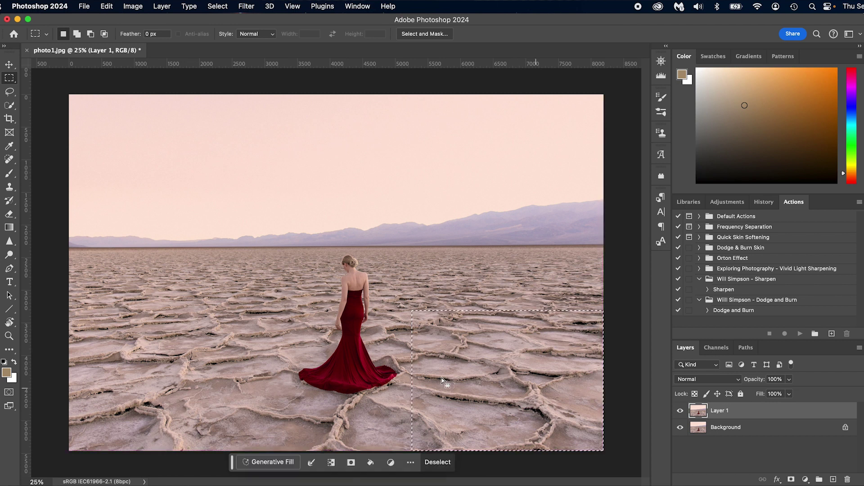
left_click(258, 461)
type("wter")
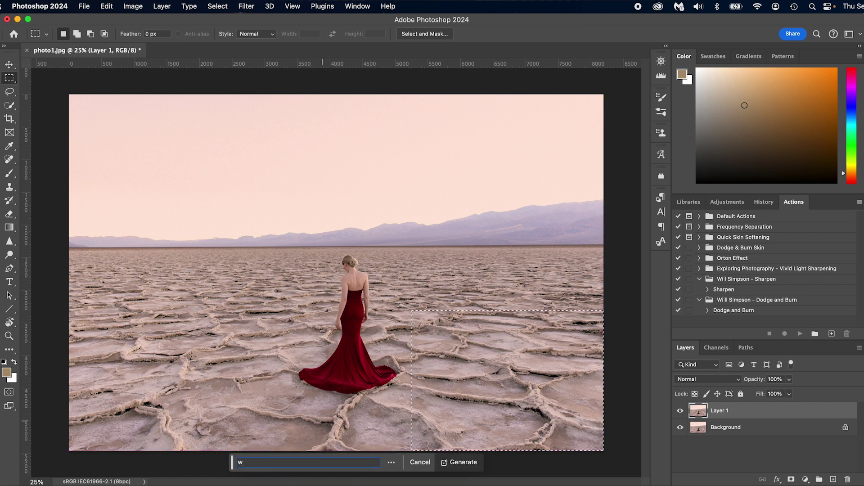
key("BackSpace")
key("BackSpace")
key("BackSpace")
type("ater")
key("Return")
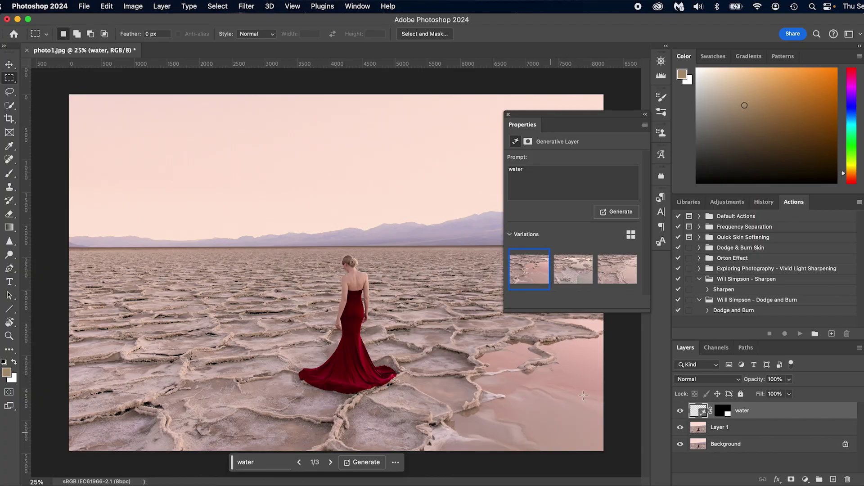
Preview the water variations, keep the third, and enlarge the Properties variation thumbnails
left_click(576, 282)
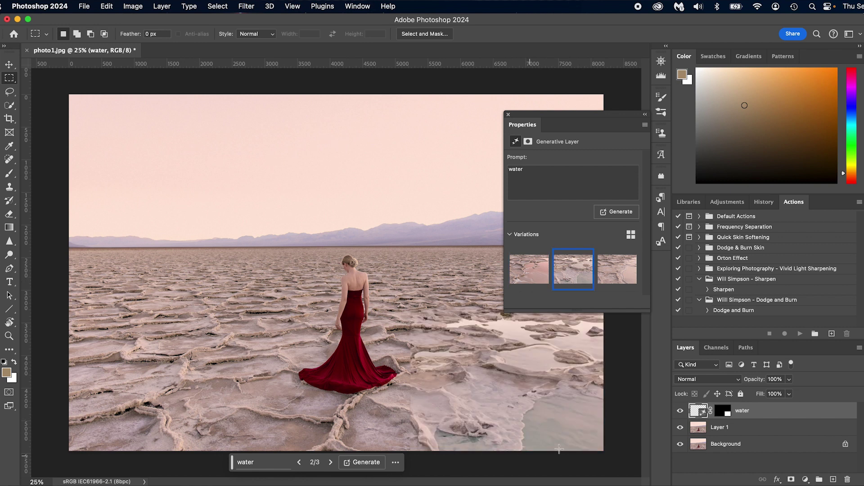
left_click(619, 275)
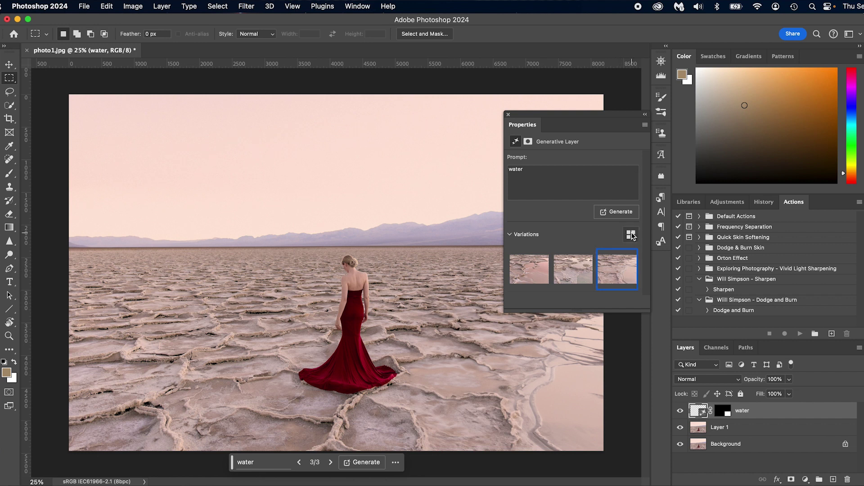
left_click(631, 234)
left_click(632, 234)
left_click(631, 235)
left_click_drag(637, 311, 637, 365)
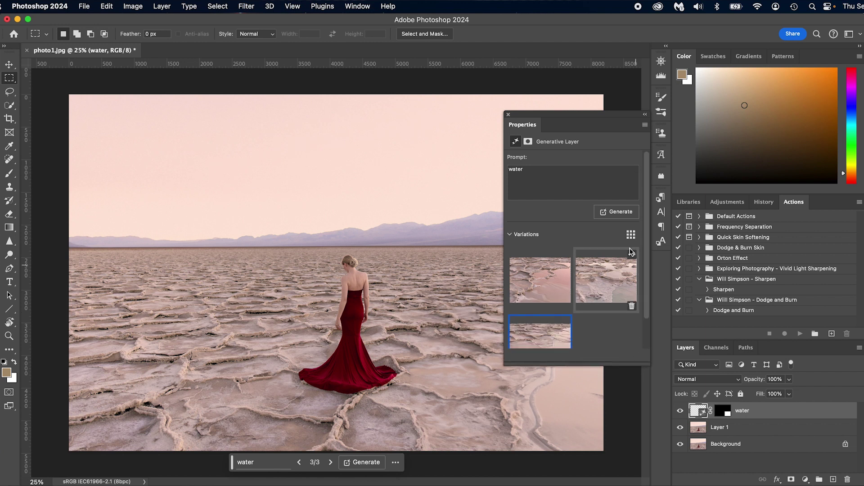
left_click(631, 235)
left_click(630, 234)
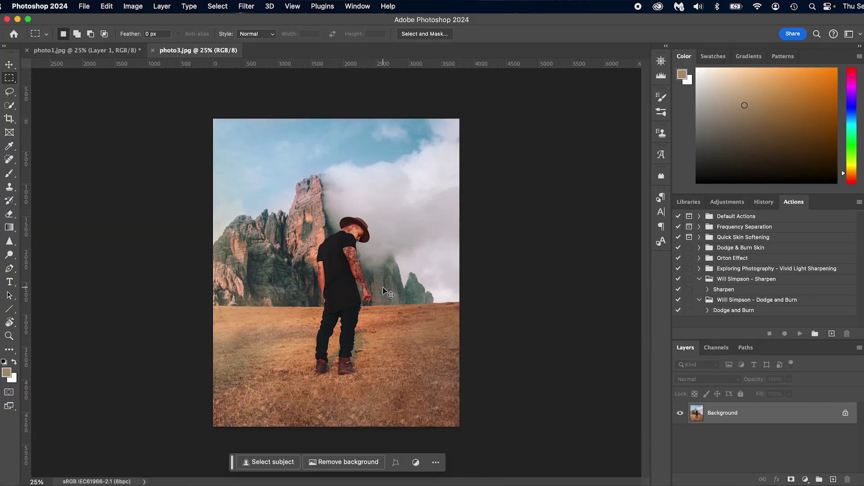
Extend the crop above and below photo3, apply it, then undo the crop
key("c")
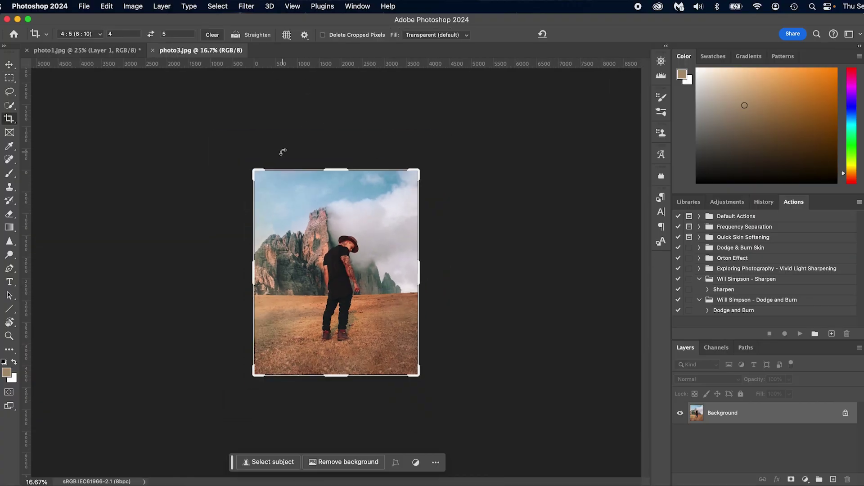
left_click_drag(336, 169, 337, 137)
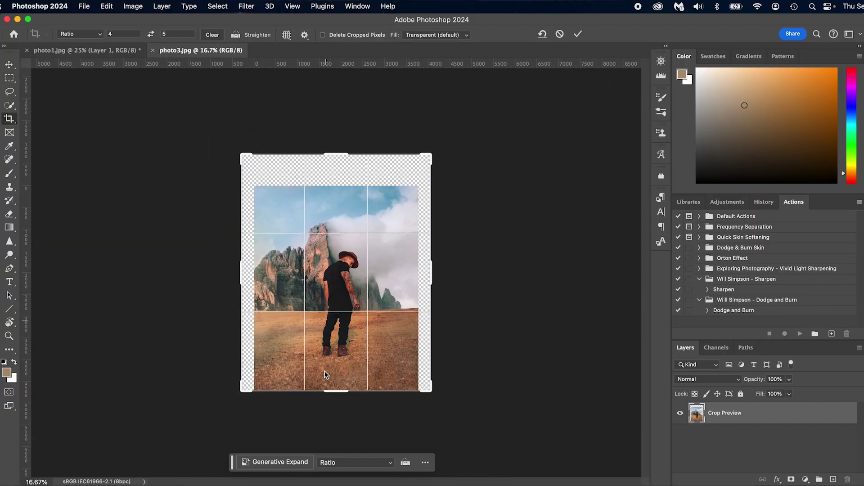
left_click_drag(336, 376, 336, 424)
left_click_drag(333, 137, 334, 120)
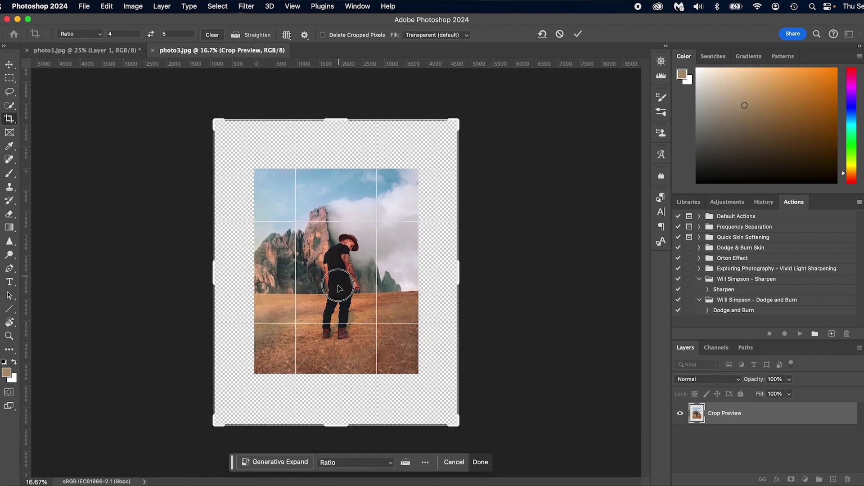
double_click(338, 291)
key("super+z")
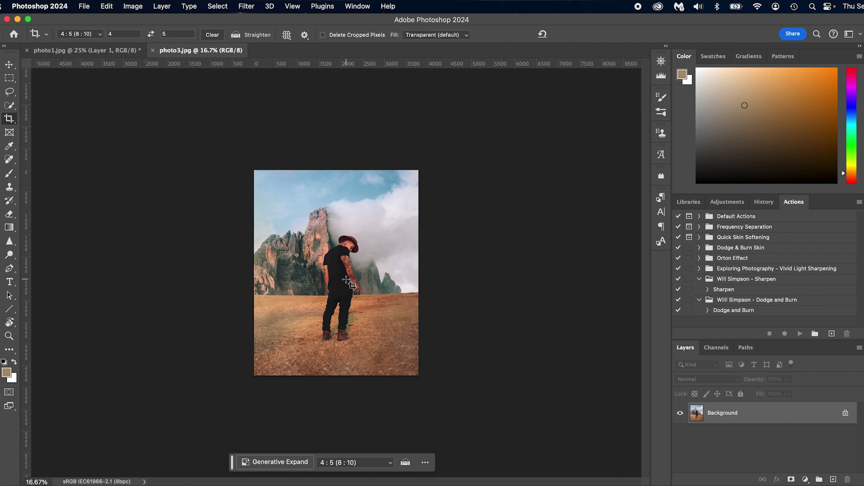
Re-crop upward beyond the photo and fill the added area with Generative Expand
left_click(346, 283)
left_click_drag(341, 171, 344, 134)
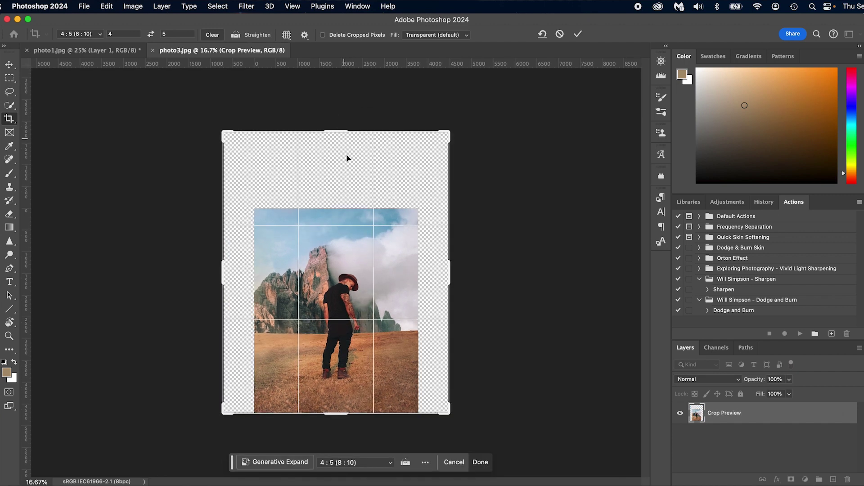
left_click(302, 469)
left_click(451, 464)
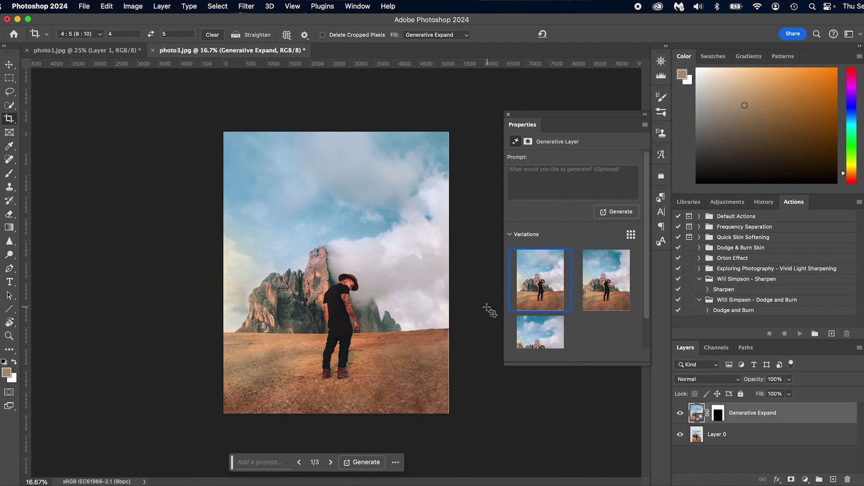
Zoom into the expanded lower-right ground, fit the image on screen, then switch to photo2.jpg
key("z")
scroll(409, 373, "up", 2)
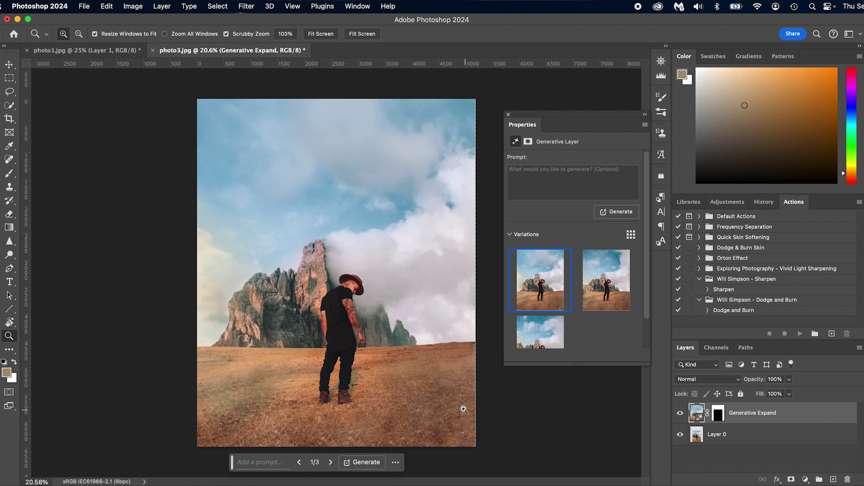
left_click_drag(450, 389, 422, 284)
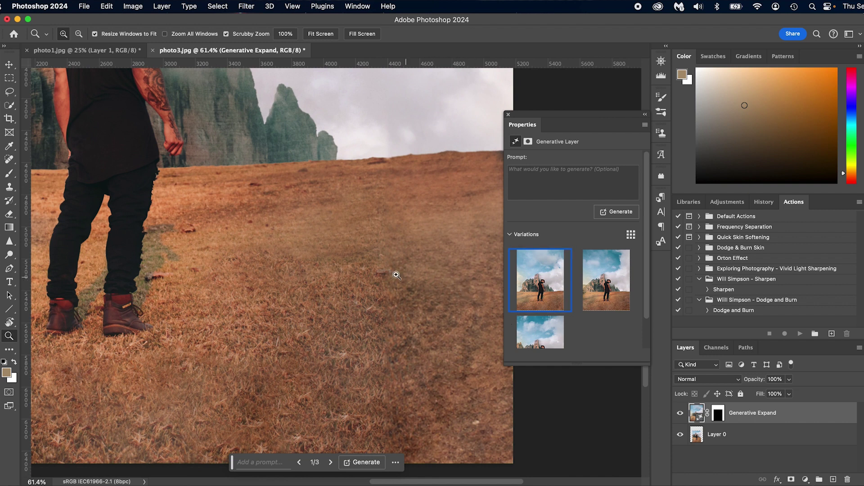
key("super+0")
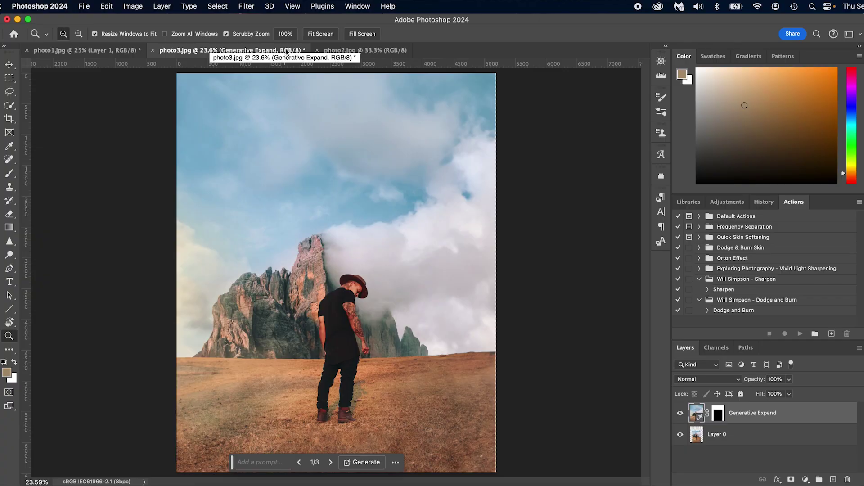
left_click(379, 51)
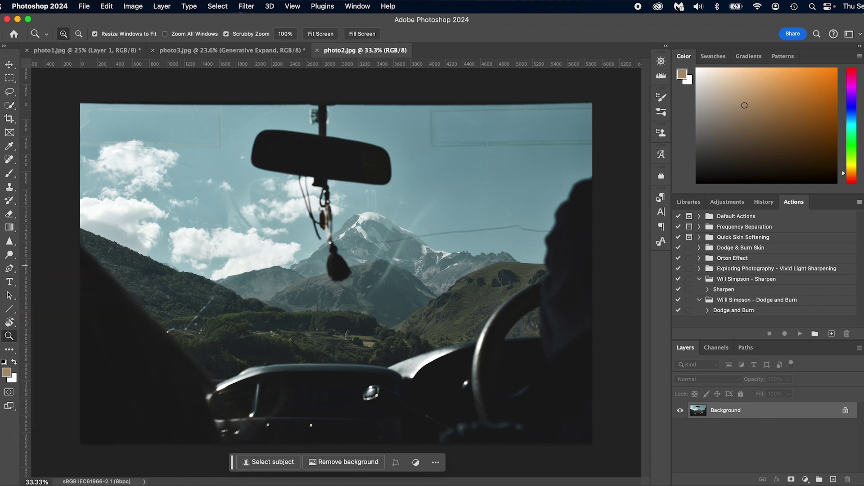
Switch to the Remove tool from the healing group and set its brush size to 250
left_click(11, 164)
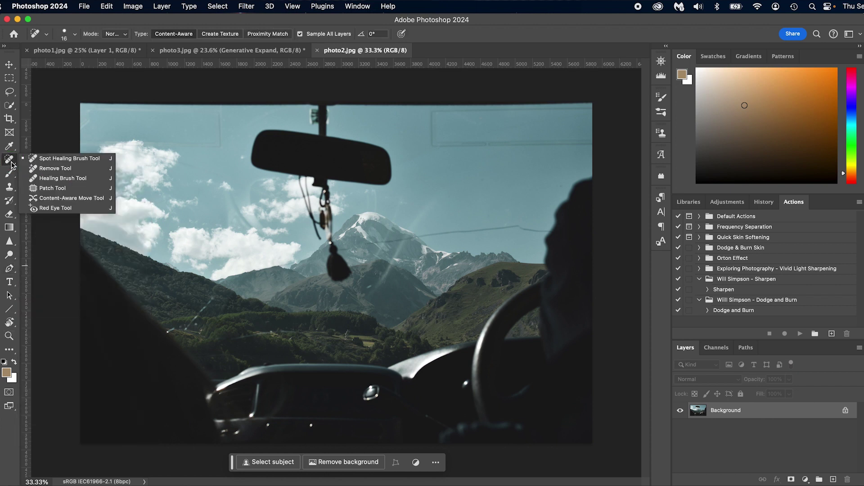
left_click(64, 169)
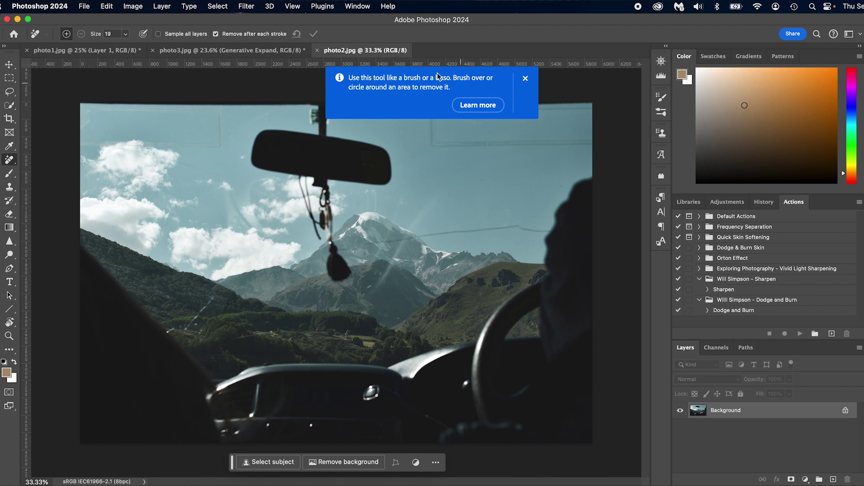
left_click(525, 78)
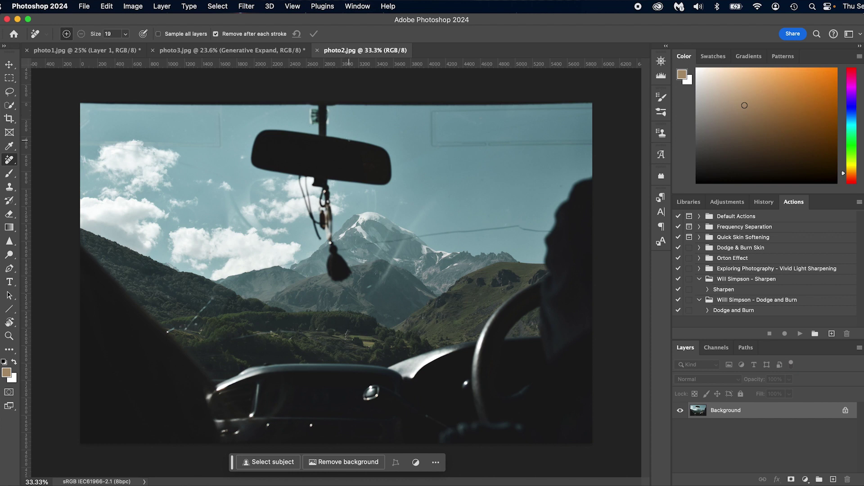
left_click_drag(349, 139, 391, 139)
Paint over the rear-view mirror and clean up leftovers, then undo the last stroke
left_click(322, 105)
mouse_move(322, 104)
left_mouse_down()
mouse_move(321, 148)
mouse_move(268, 134)
mouse_move(257, 145)
mouse_move(282, 166)
mouse_move(384, 183)
mouse_move(376, 160)
mouse_move(275, 140)
mouse_move(376, 153)
mouse_move(331, 147)
mouse_move(317, 165)
mouse_move(303, 161)
mouse_move(318, 233)
mouse_move(324, 176)
mouse_move(338, 270)
left_mouse_up()
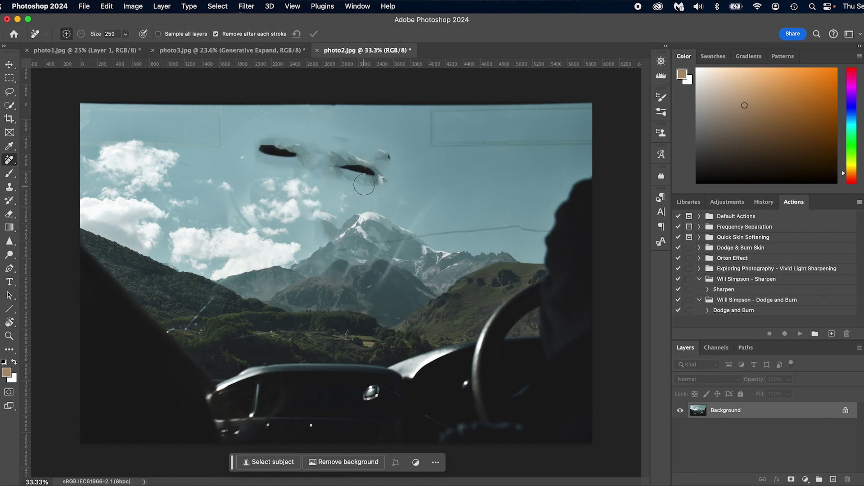
mouse_move(376, 180)
left_mouse_down()
mouse_move(267, 161)
mouse_move(272, 138)
mouse_move(378, 168)
mouse_move(381, 152)
mouse_move(331, 137)
left_mouse_up()
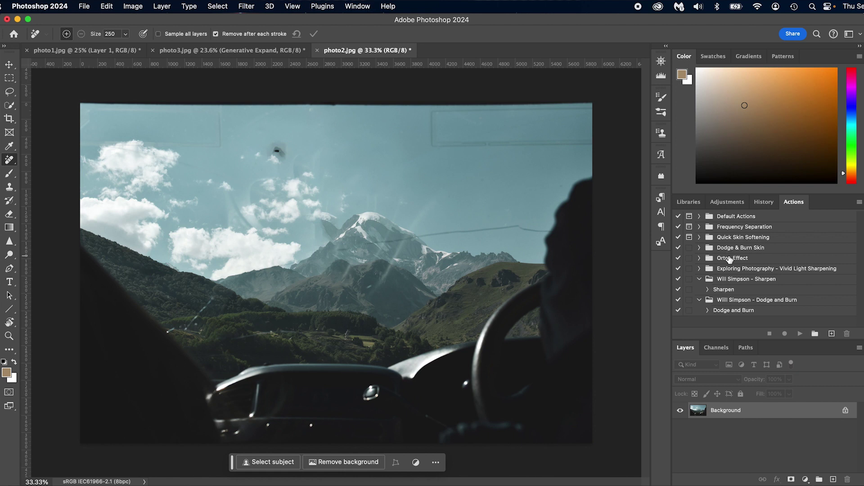
left_click_drag(275, 146, 282, 155)
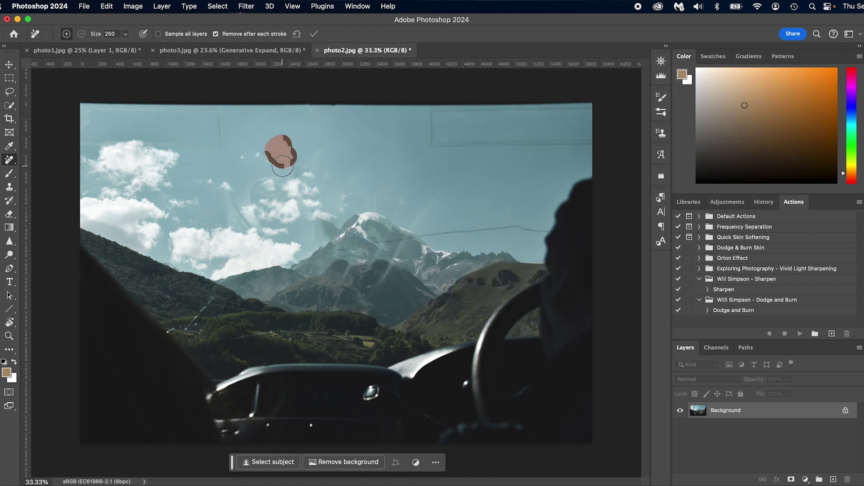
key("super+z")
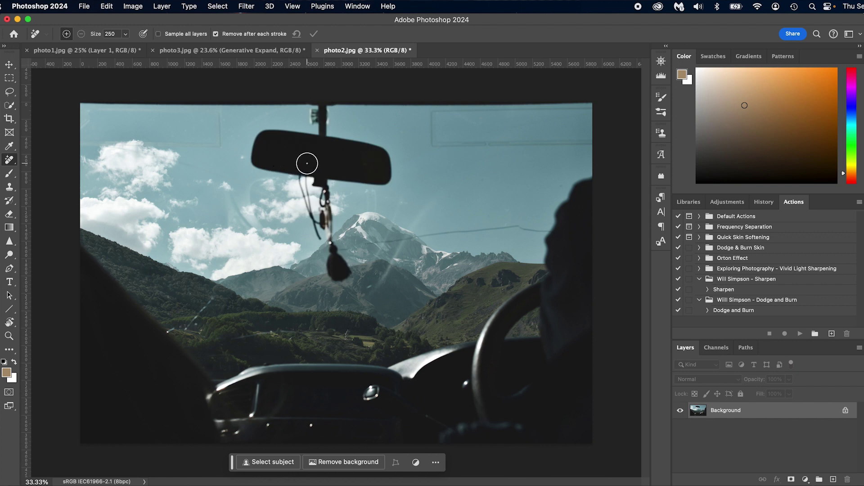
Retrace the mirror and ornament with a 125-pixel brush, then undo the removal
key("bracketleft")
key("bracketleft")
key("bracketleft")
key("bracketleft")
mouse_move(312, 105)
left_mouse_down()
mouse_move(315, 130)
mouse_move(269, 120)
mouse_move(240, 129)
mouse_move(244, 166)
mouse_move(296, 179)
mouse_move(309, 252)
mouse_move(327, 281)
mouse_move(353, 261)
mouse_move(339, 178)
mouse_move(382, 190)
mouse_move(392, 152)
mouse_move(331, 131)
mouse_move(320, 104)
left_mouse_up()
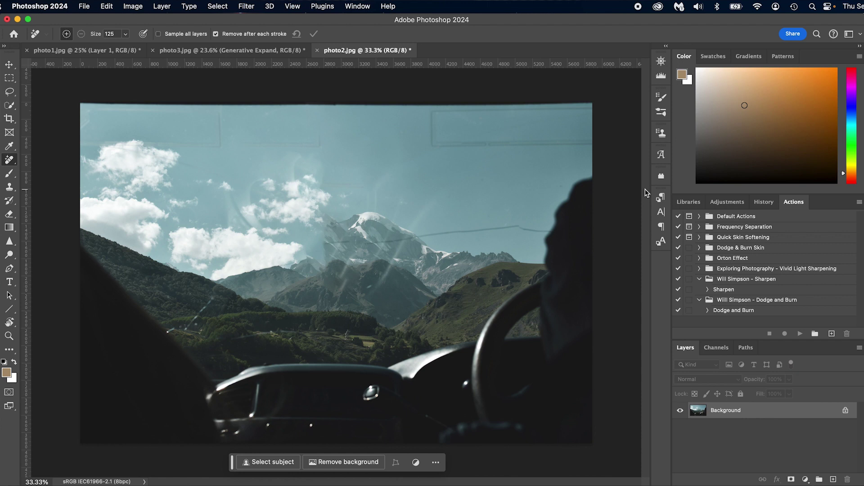
key("super+z")
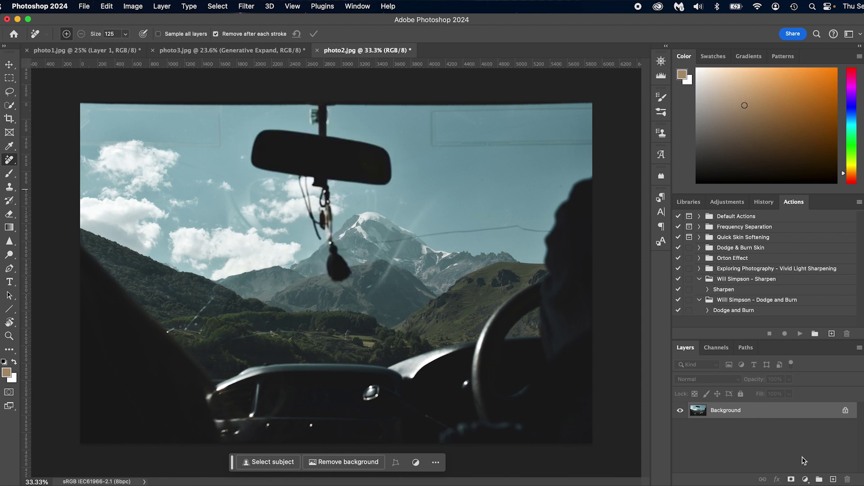
Paint out the mirror onto a new Layer 1, hide it to compare, then go to photo3.jpg
left_click(833, 479)
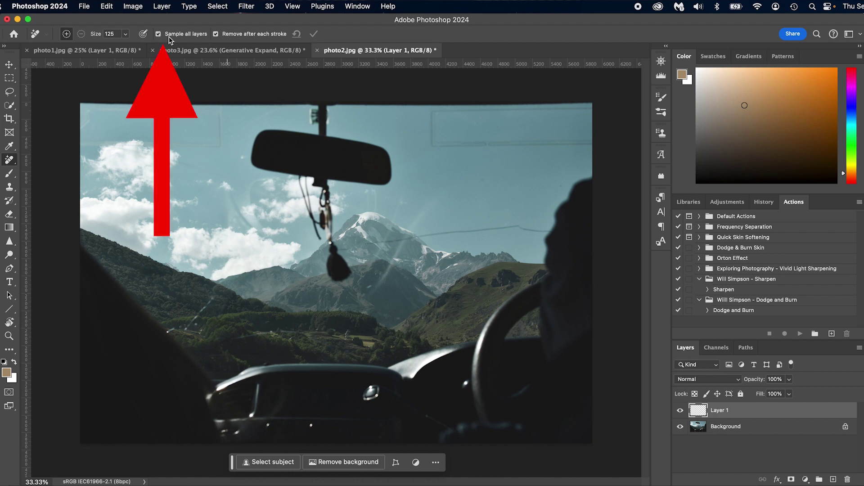
mouse_move(313, 107)
left_mouse_down()
mouse_move(246, 129)
mouse_move(250, 163)
mouse_move(290, 179)
mouse_move(301, 234)
mouse_move(334, 285)
mouse_move(354, 257)
mouse_move(341, 188)
mouse_move(393, 186)
mouse_move(390, 147)
mouse_move(331, 129)
mouse_move(323, 105)
left_mouse_up()
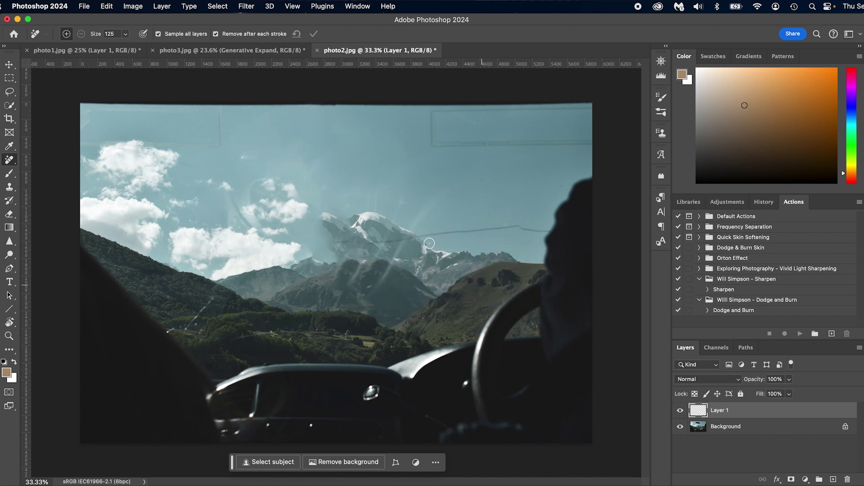
left_click(680, 410)
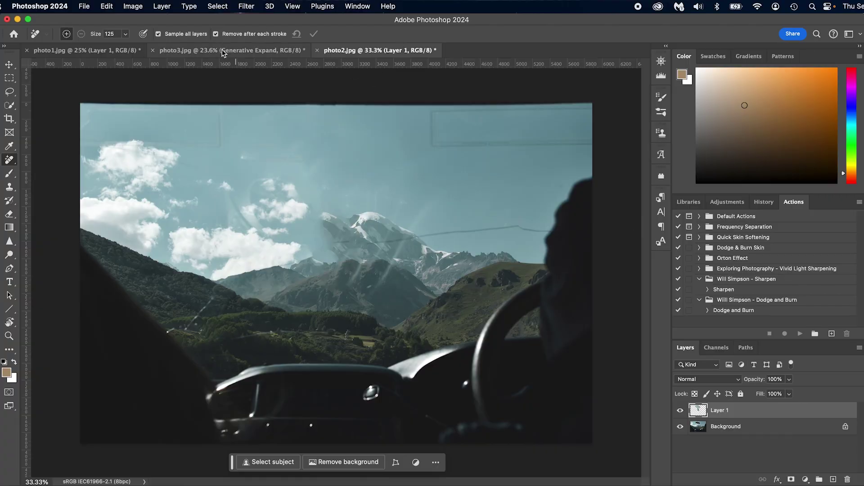
left_click(288, 50)
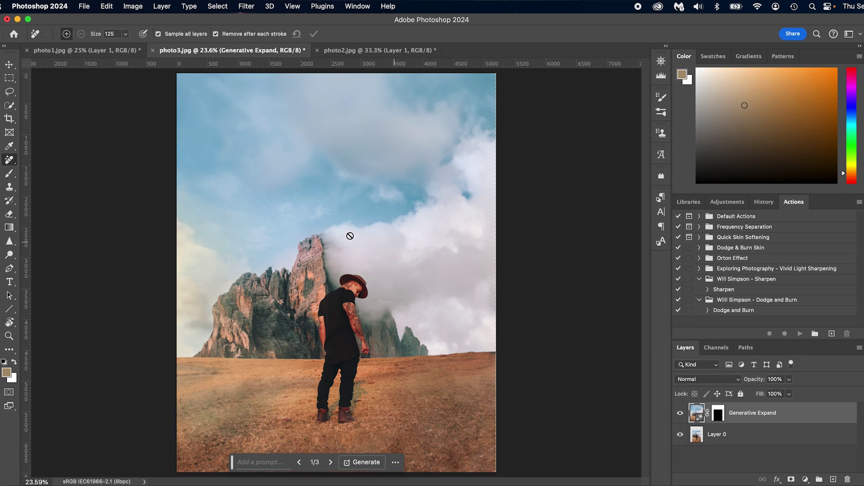
Select the Gradient tool in editable Gradient mode with a radial shape
left_click(10, 227)
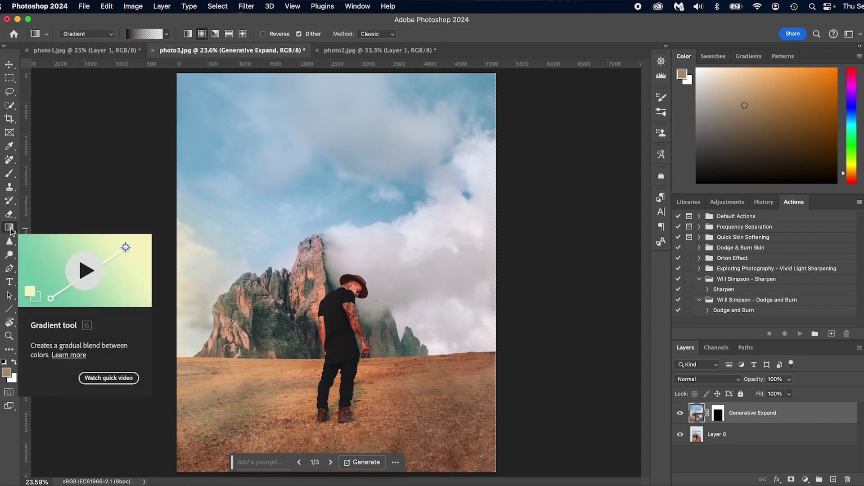
left_click(101, 35)
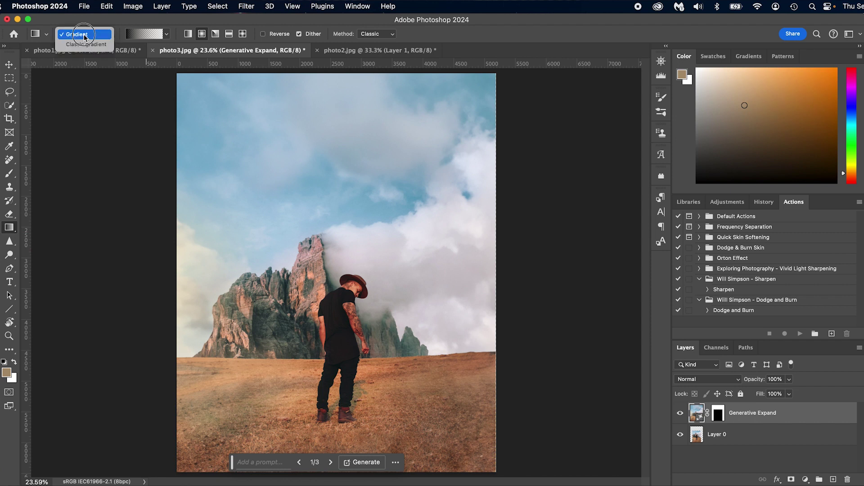
left_click(92, 35)
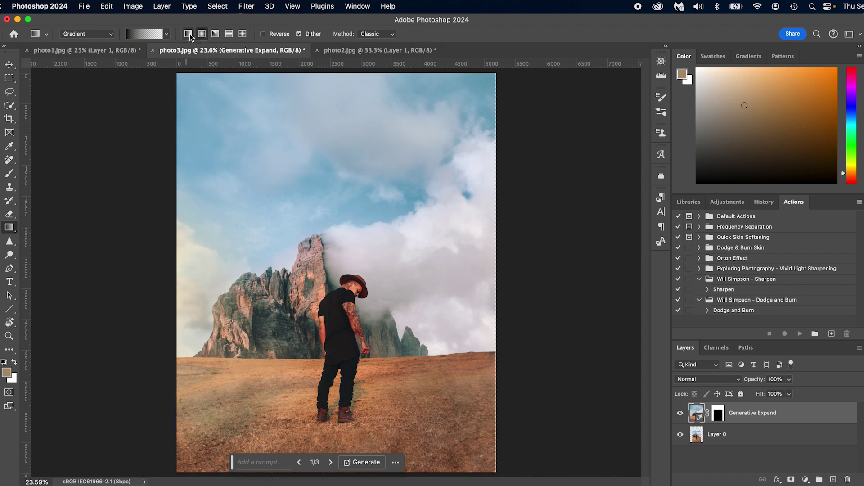
left_click(189, 35)
left_click(202, 34)
Choose an orange gradient preset from the Oranges group
left_click(166, 35)
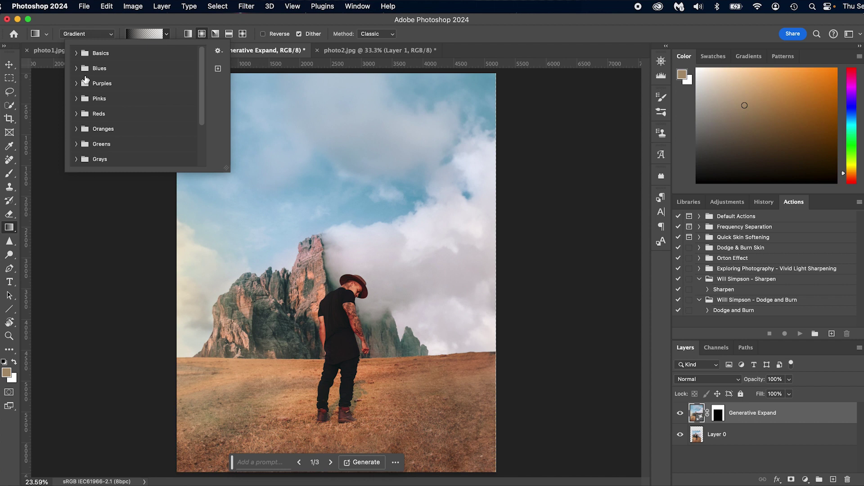
left_click(78, 129)
scroll(115, 139, "up", 1)
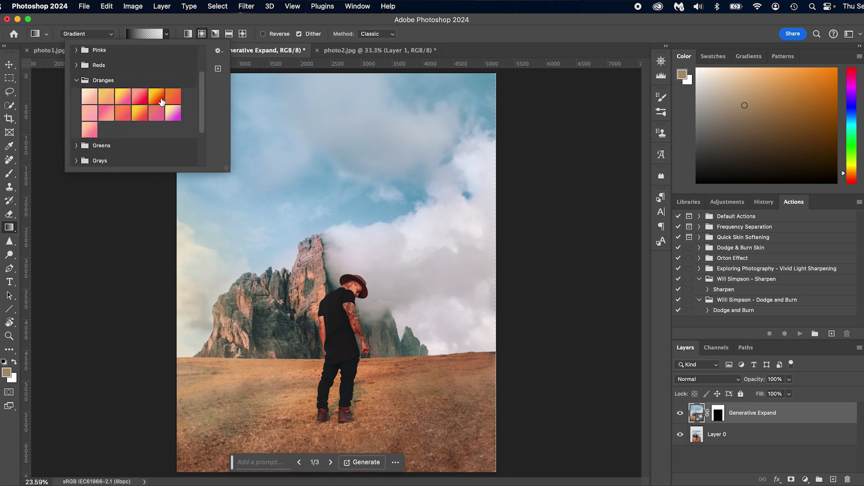
left_click(159, 98)
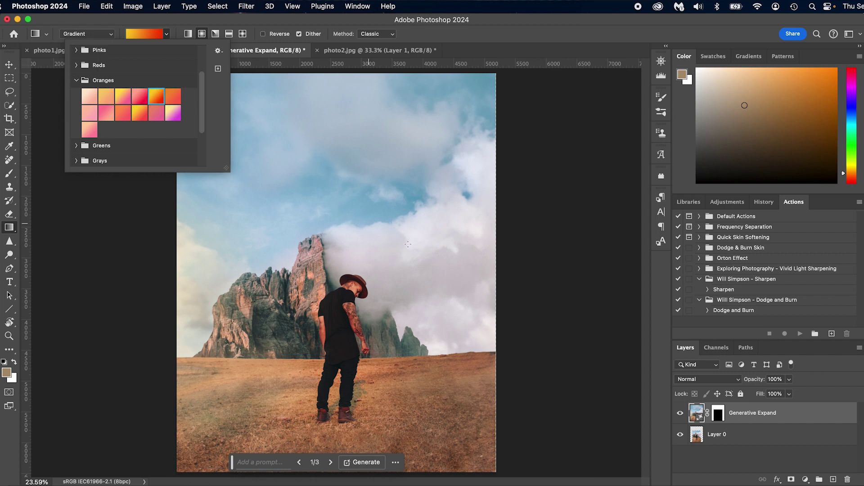
Drag out a radial yellow-to-red gradient on photo3.jpg and reposition its centre
left_click_drag(333, 199, 448, 264)
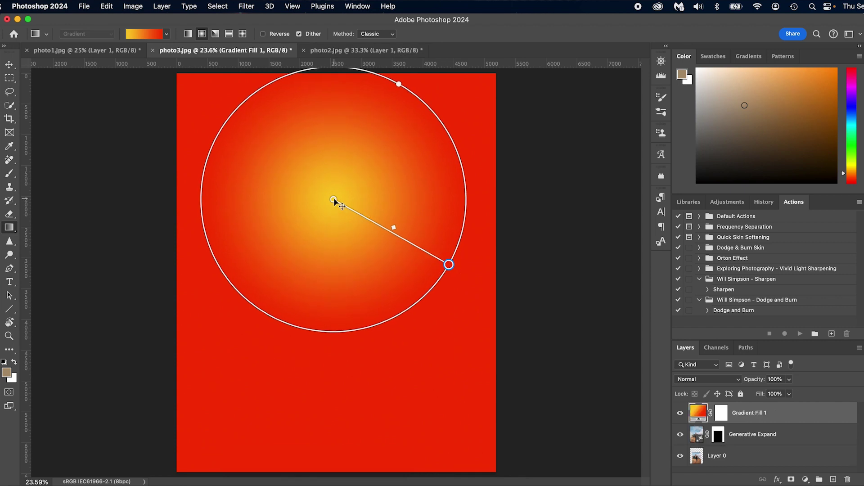
left_click_drag(333, 201, 317, 244)
left_click_drag(377, 256, 342, 267)
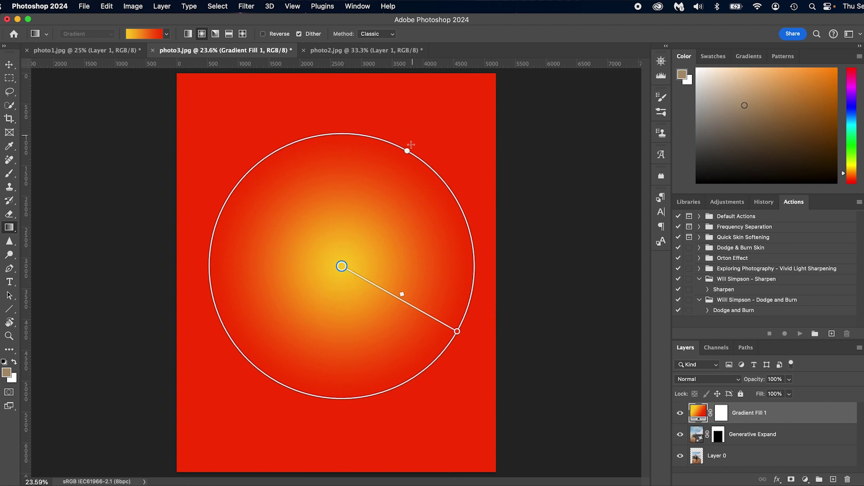
Reshape and rotate the gradient, shrink its yellow core, and shift its centre right
left_click_drag(408, 150, 396, 175)
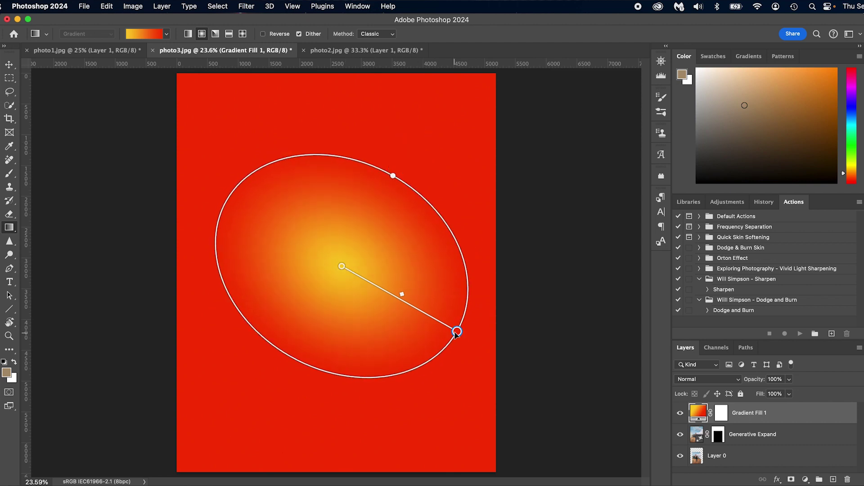
left_click_drag(458, 332, 448, 349)
left_click_drag(399, 304, 374, 276)
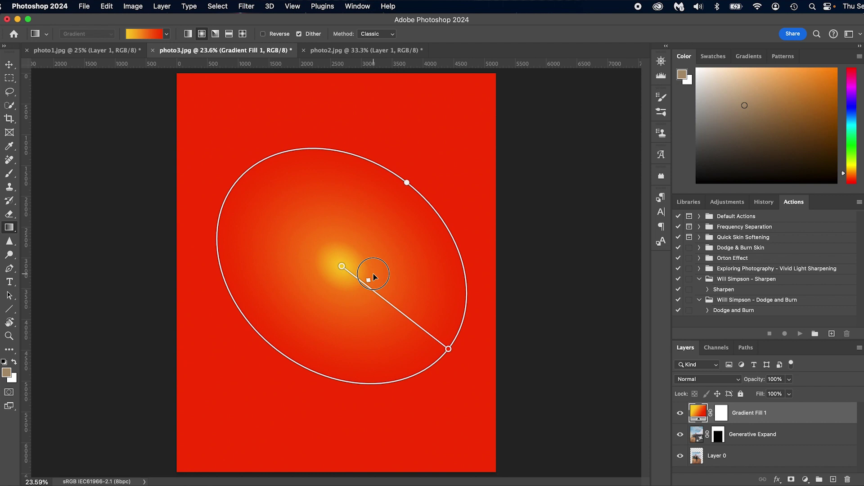
left_click_drag(406, 182, 419, 167)
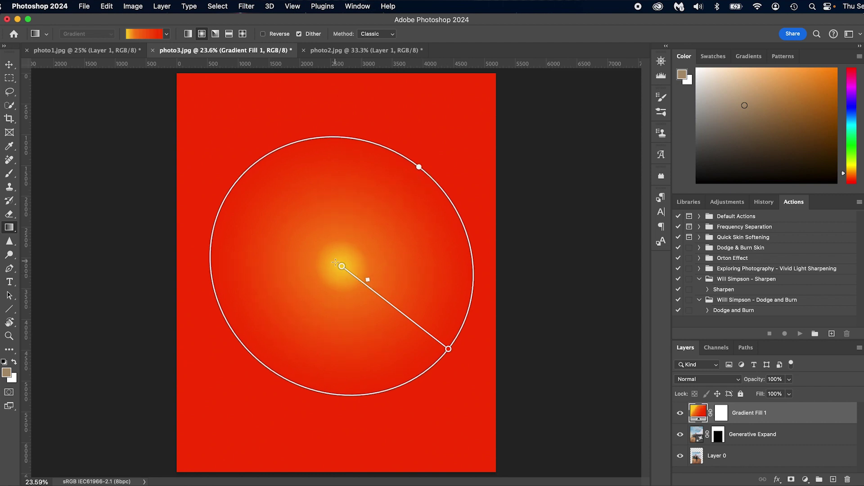
left_click_drag(343, 268, 481, 269)
Blend Gradient Fill 1 in Soft Light at 49% opacity, lower the glow, and compare visibility
left_click(733, 379)
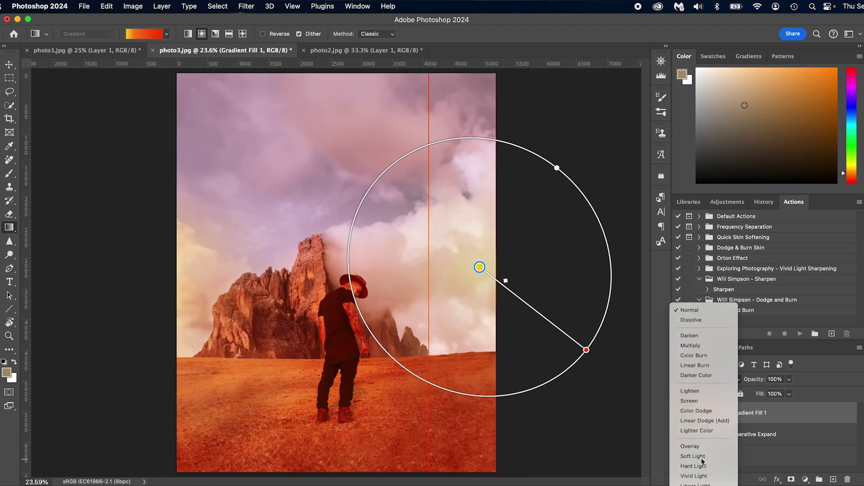
left_click(700, 467)
left_click_drag(479, 267, 495, 338)
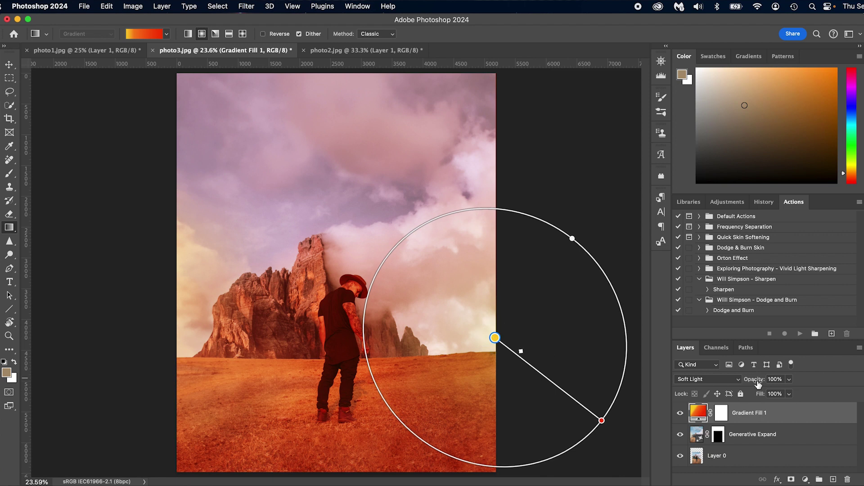
left_click_drag(754, 382, 745, 382)
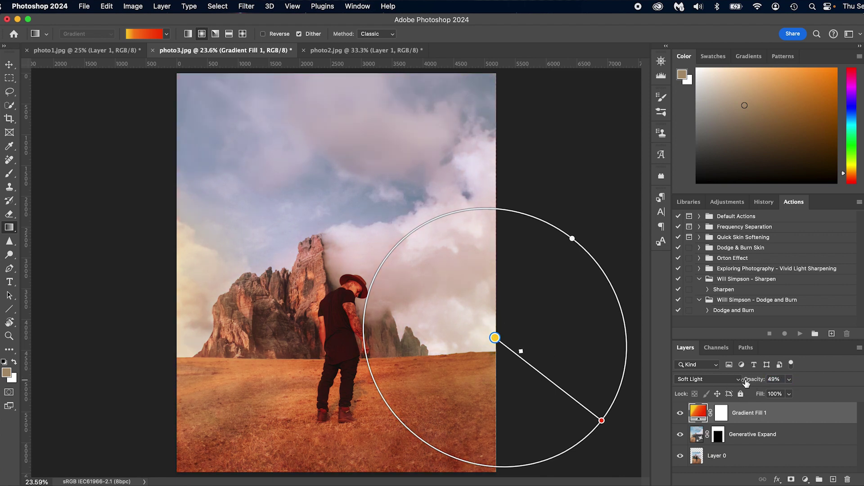
left_click(681, 414)
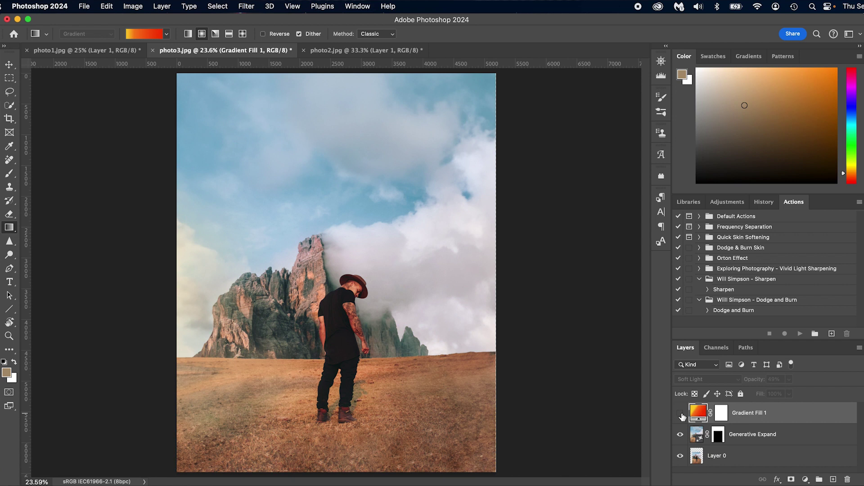
left_click(680, 413)
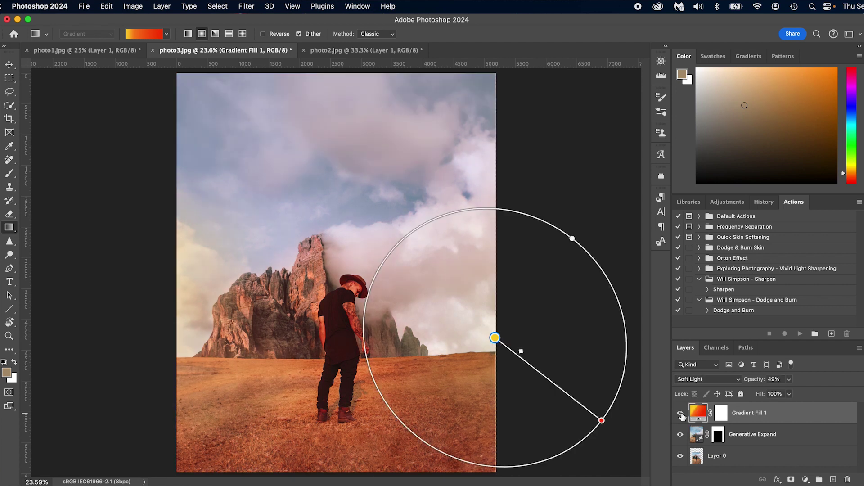